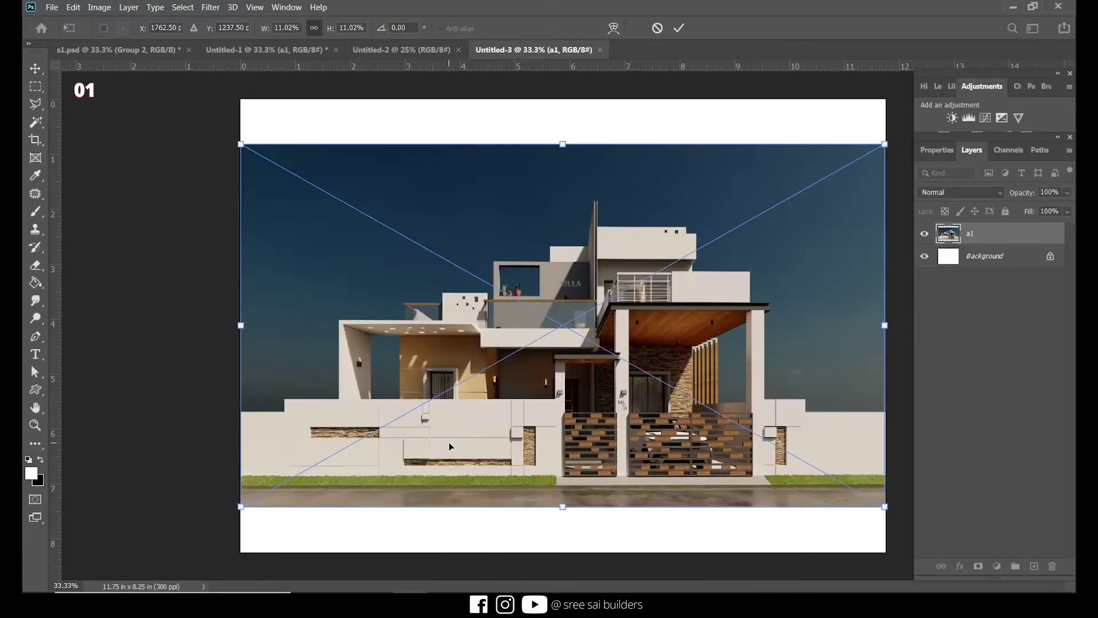
# Place the a1 and a1_MatID renders on the canvas at the size they fit it
pyautogui.press('Return')
pyautogui.press('Return')
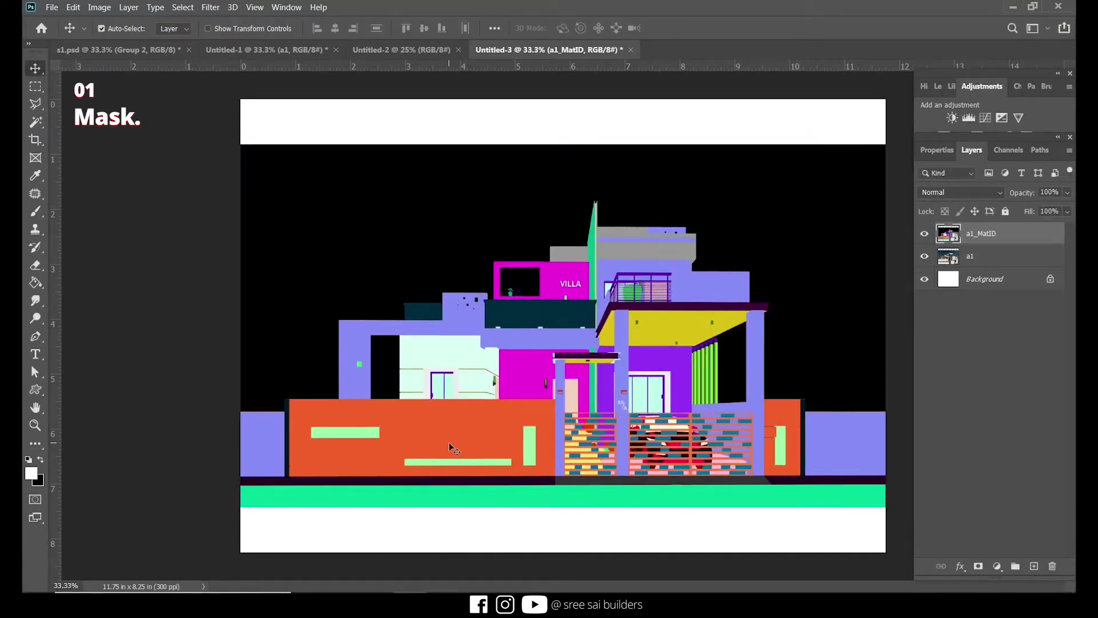
# Move the a1 and a1_MatID layers together to the canvas's lower edge, enlarge both to about 112% and shift them to fill the width
pyautogui.keyDown('ctrl'); pyautogui.click(992, 260); pyautogui.keyUp('ctrl')
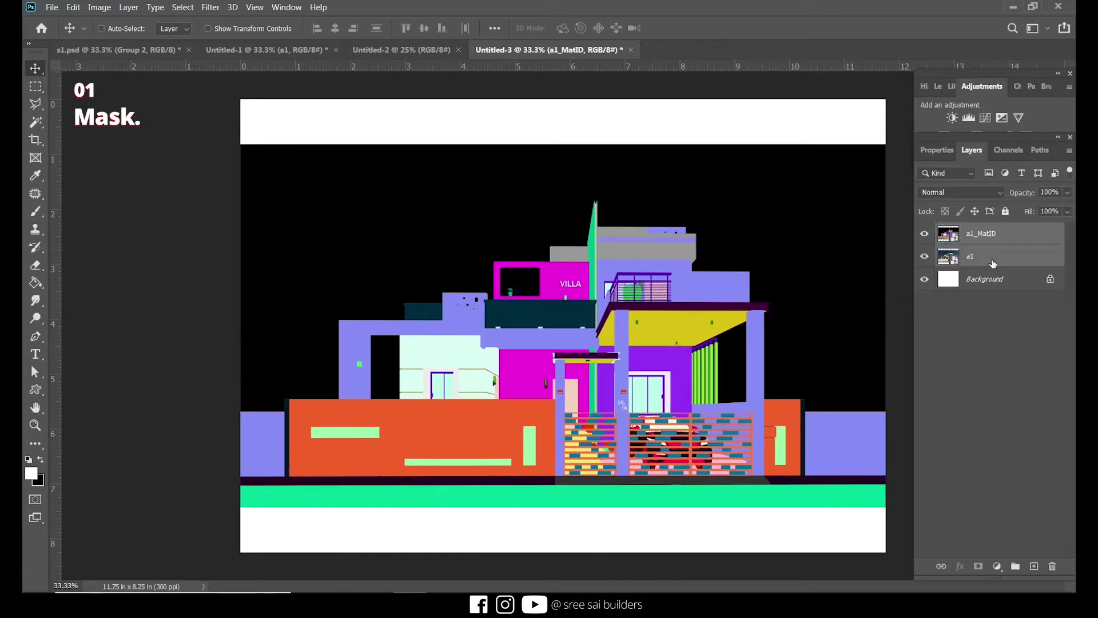
pyautogui.hotkey('ctrl', 't')
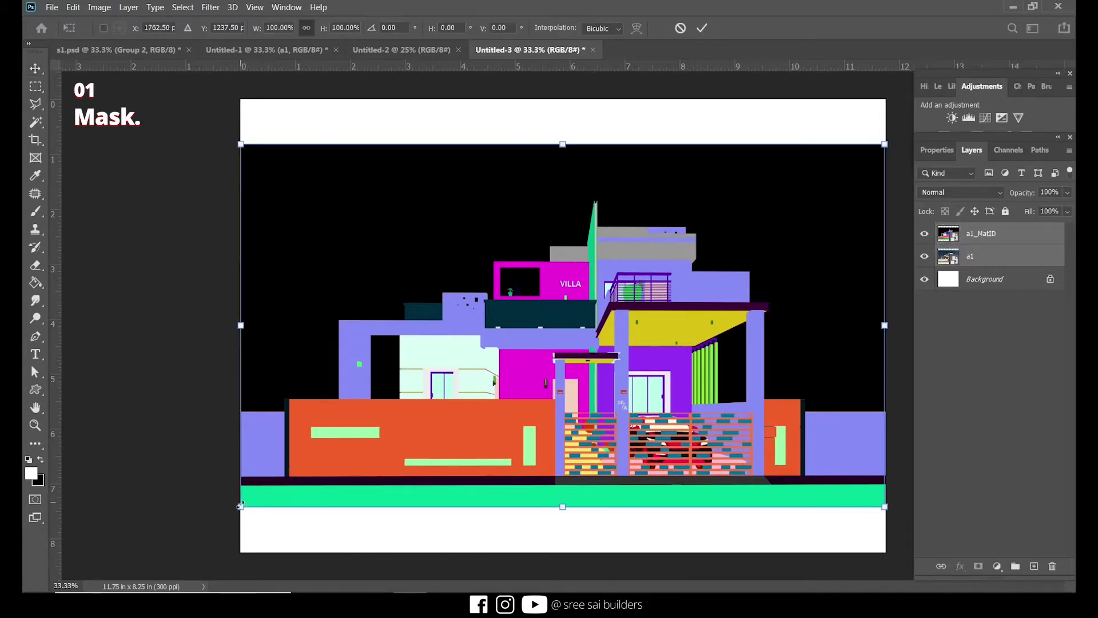
pyautogui.moveTo(362, 433); pyautogui.dragTo(354, 477)
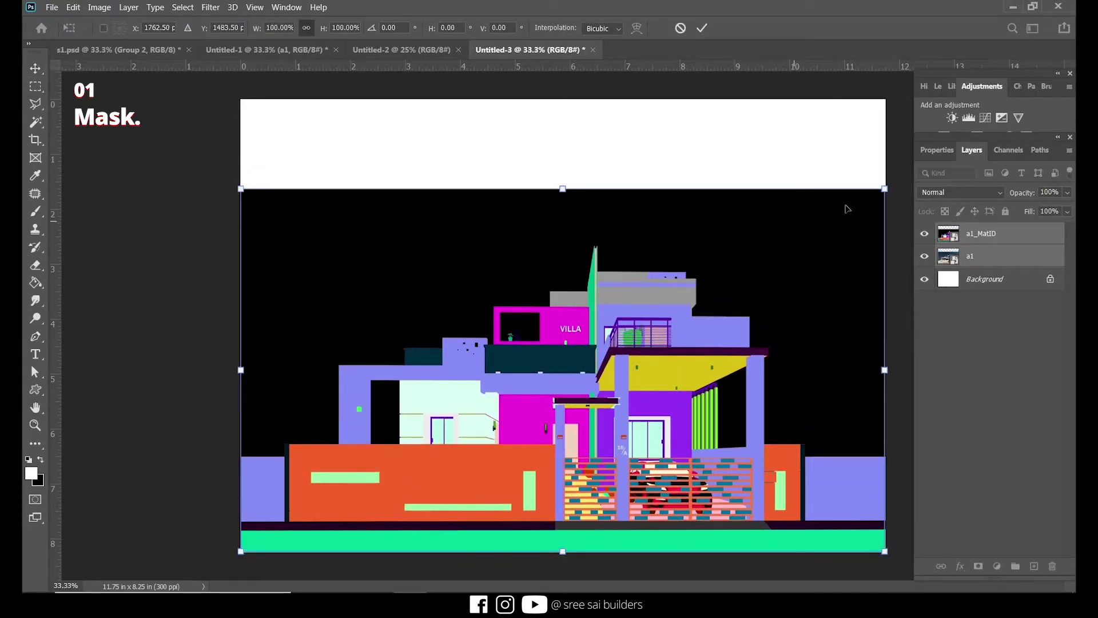
pyautogui.moveTo(884, 186); pyautogui.dragTo(963, 145)
pyautogui.moveTo(587, 292)
pyautogui.mouseDown()
pyautogui.moveTo(560, 293)
pyautogui.moveTo(571, 294)
pyautogui.mouseUp()
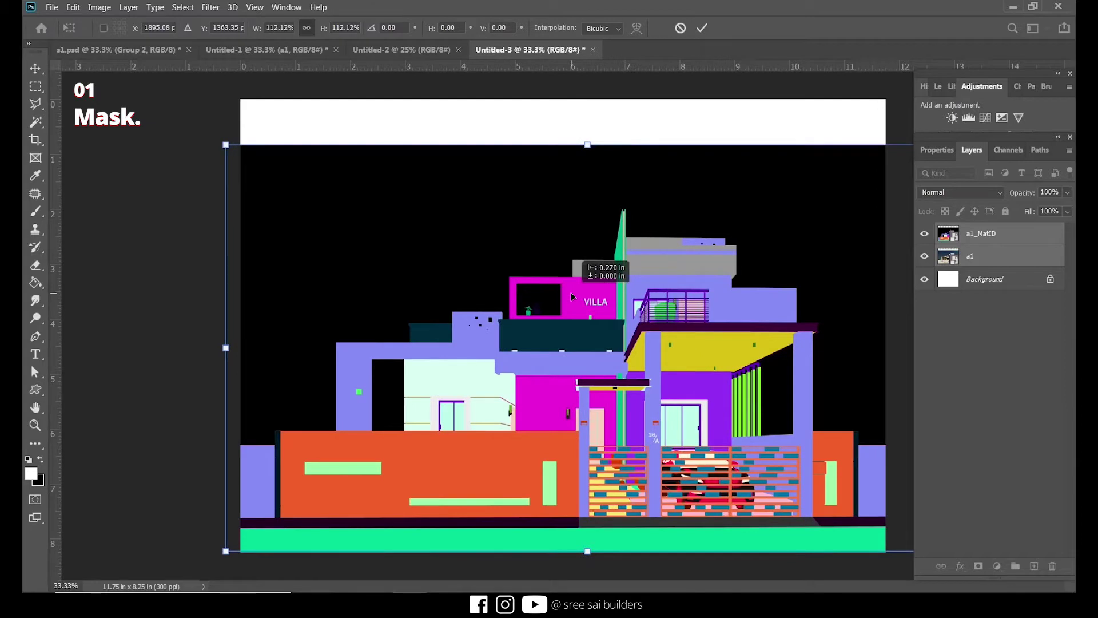
pyautogui.press('Return')
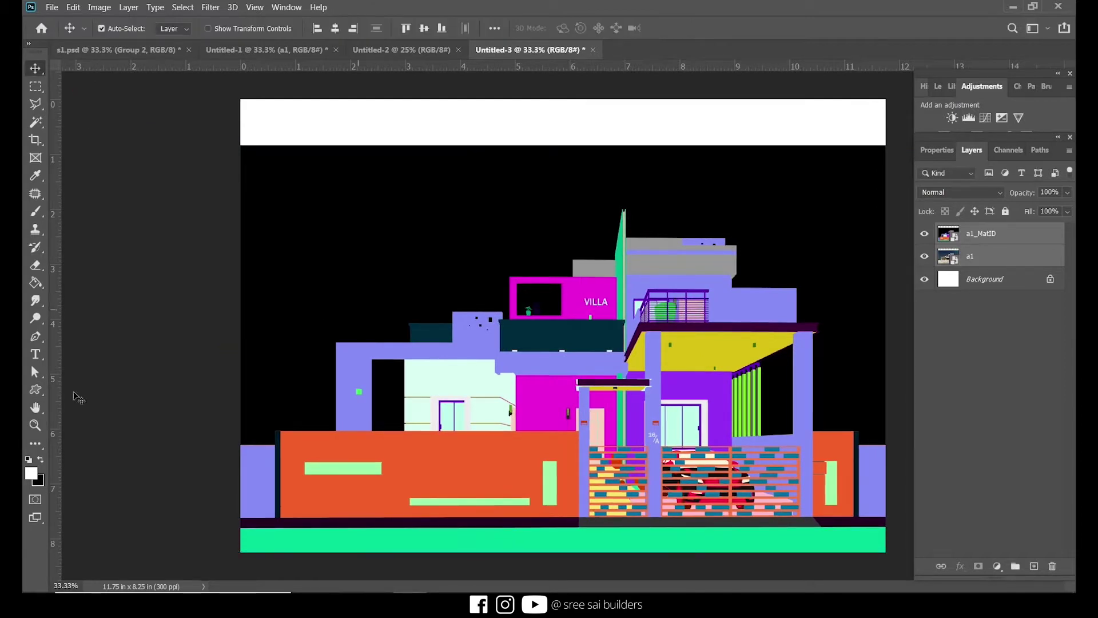
# Pull a vertical guide across the building and move it back off the canvas
pyautogui.moveTo(61, 441); pyautogui.dragTo(587, 345)
pyautogui.moveTo(589, 86); pyautogui.dragTo(64, 217)
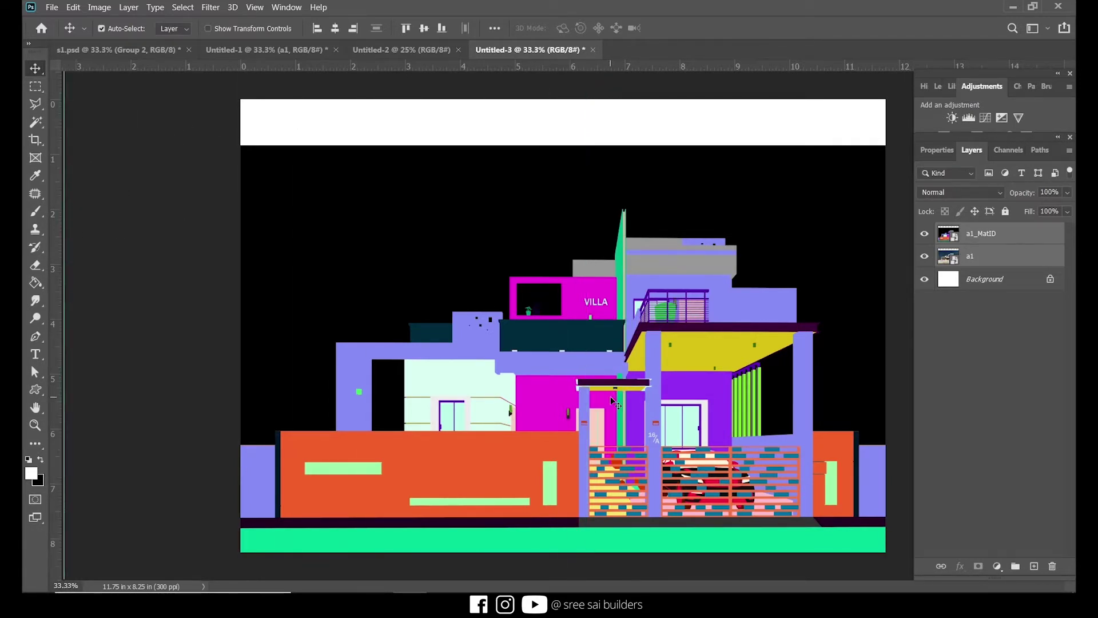
# Select all black areas of the a1_MatID layer with the Magic Wand, with Contiguous turned off
pyautogui.click(998, 239)
pyautogui.press('w')
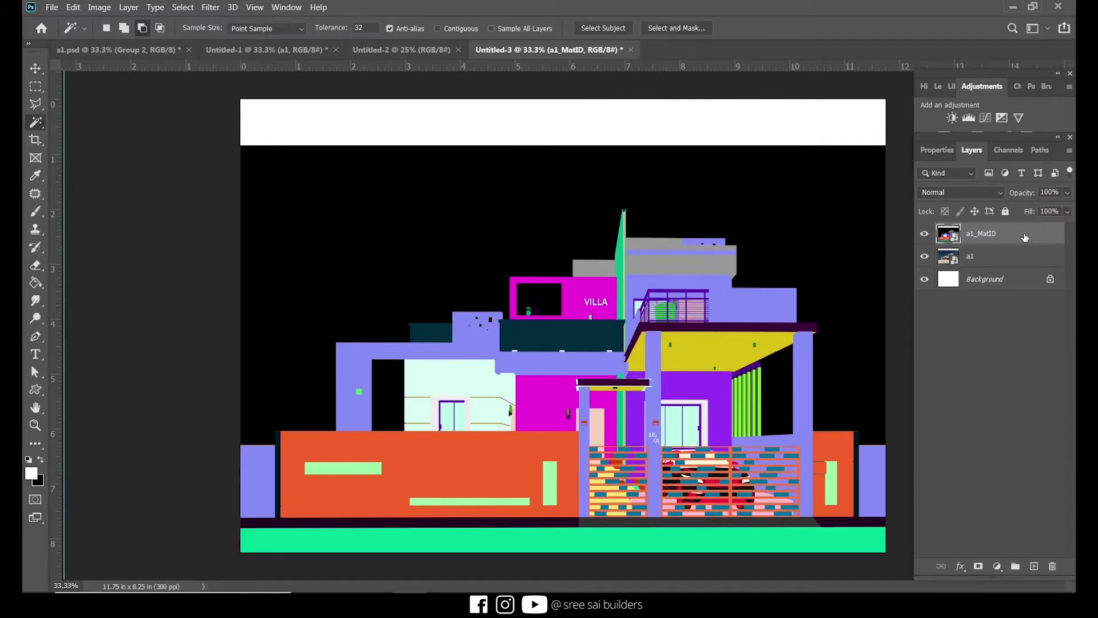
pyautogui.click(492, 227)
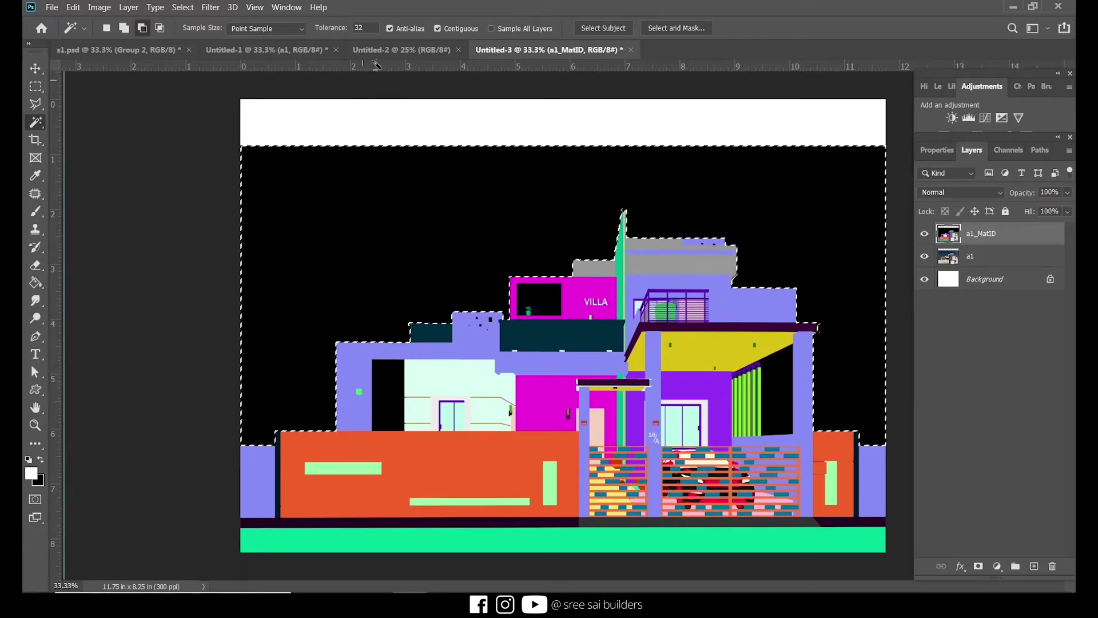
pyautogui.click(438, 29)
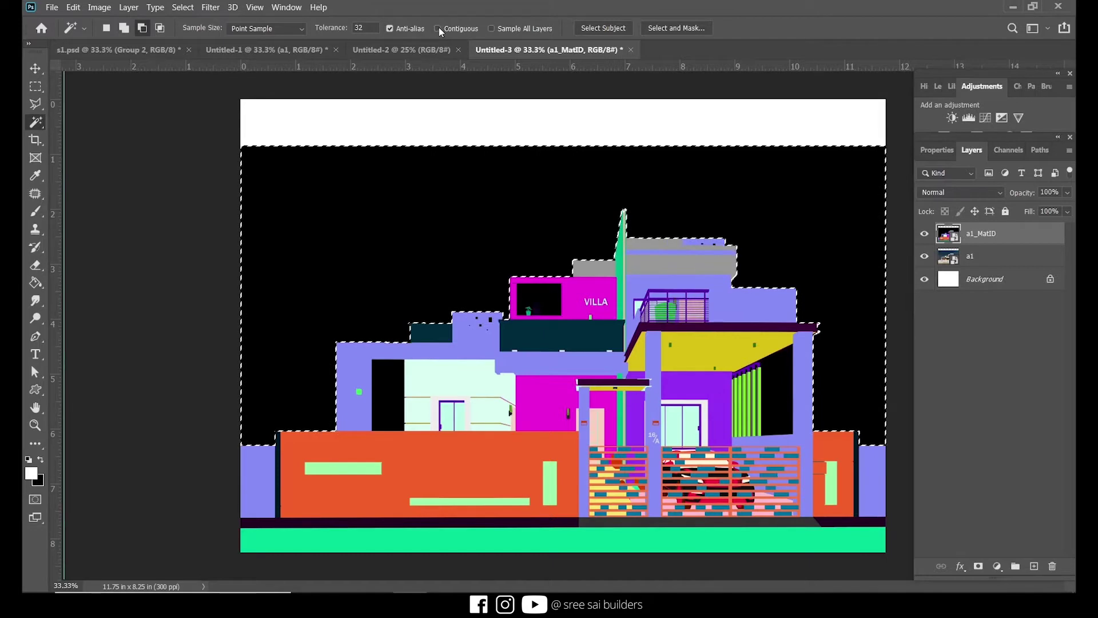
pyautogui.click(474, 194)
pyautogui.click(487, 235)
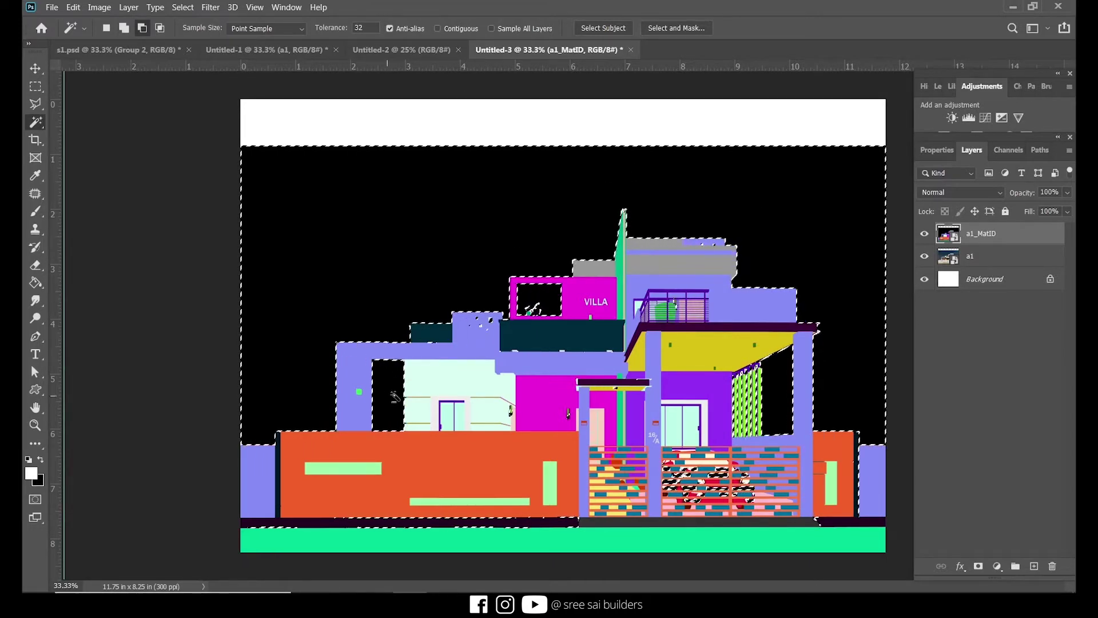
# Subtract the compound wall, gate and road area from the selection with the Polygonal Lasso, leaving the sky areas selected
pyautogui.scroll(2, 563, 323)
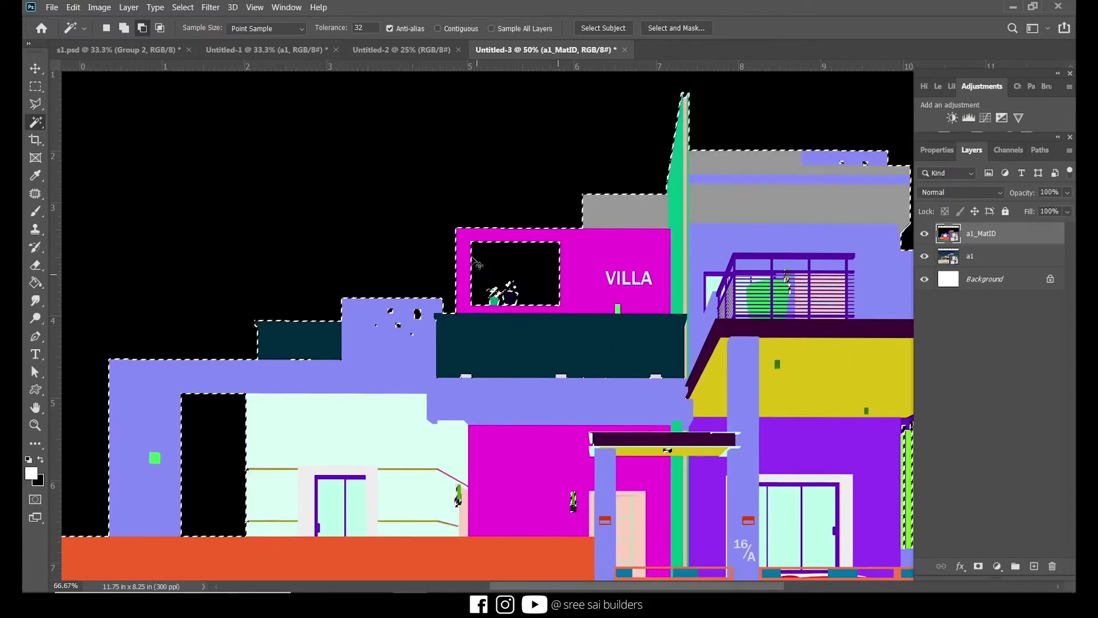
pyautogui.moveTo(663, 394); pyautogui.dragTo(429, 183)
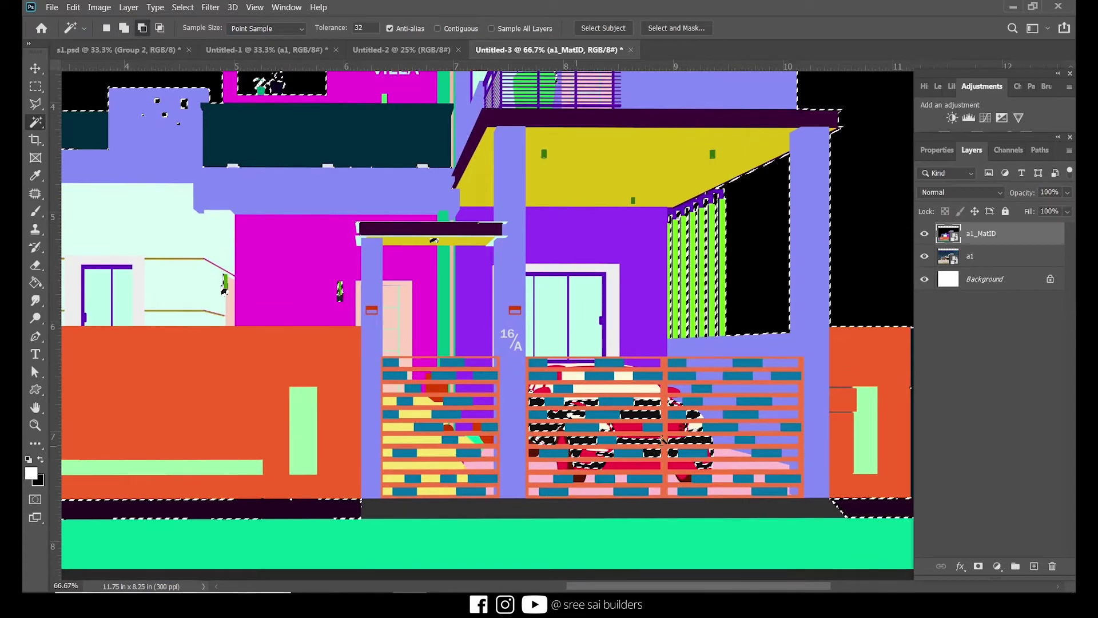
pyautogui.moveTo(351, 419); pyautogui.dragTo(764, 410)
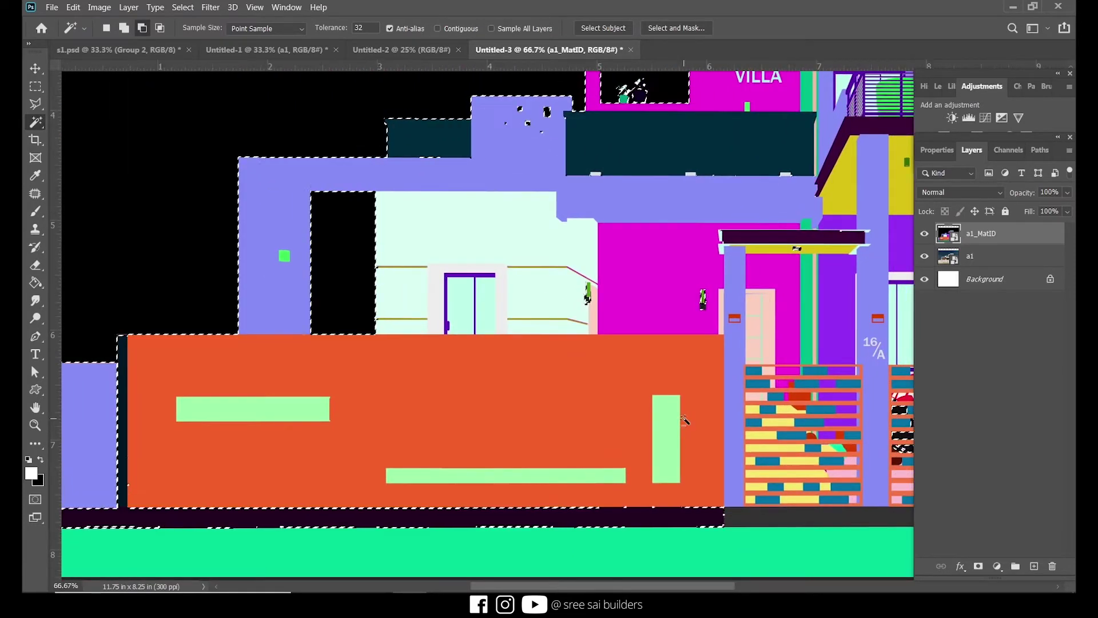
pyautogui.hotkey('ctrl', '-')
pyautogui.hotkey('ctrl', '-')
pyautogui.press('l')
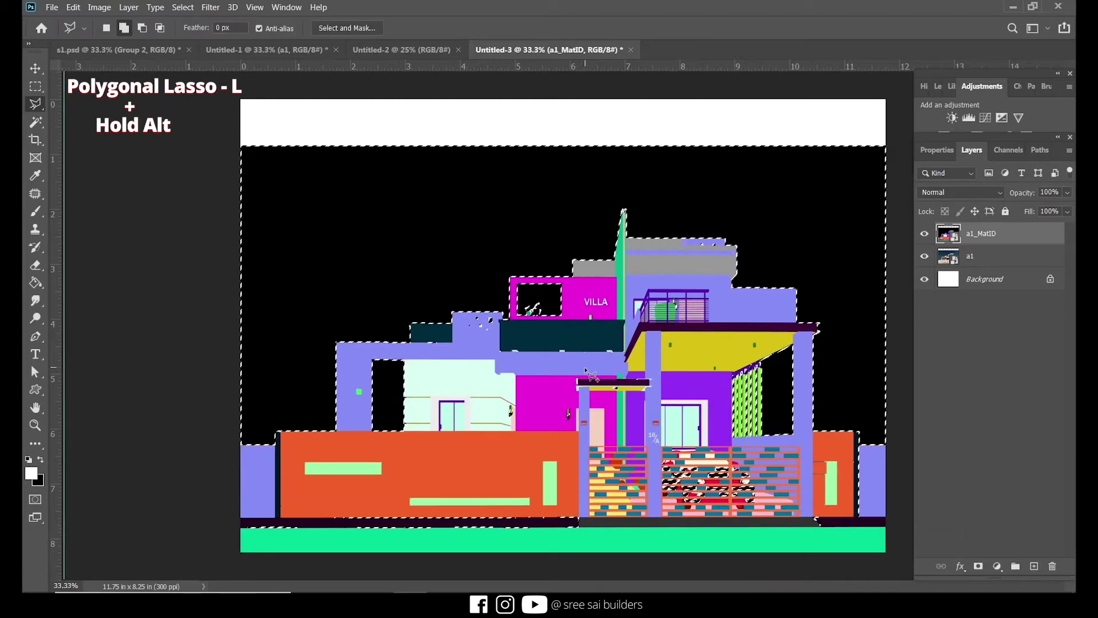
pyautogui.press('alt')
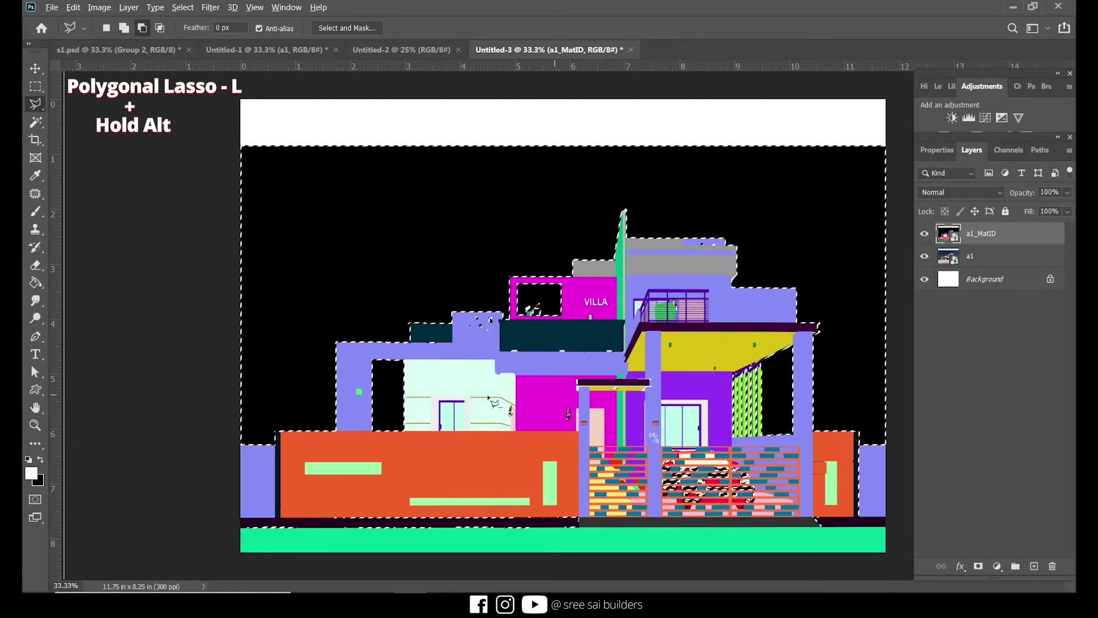
pyautogui.click(412, 459)
pyautogui.click(229, 504)
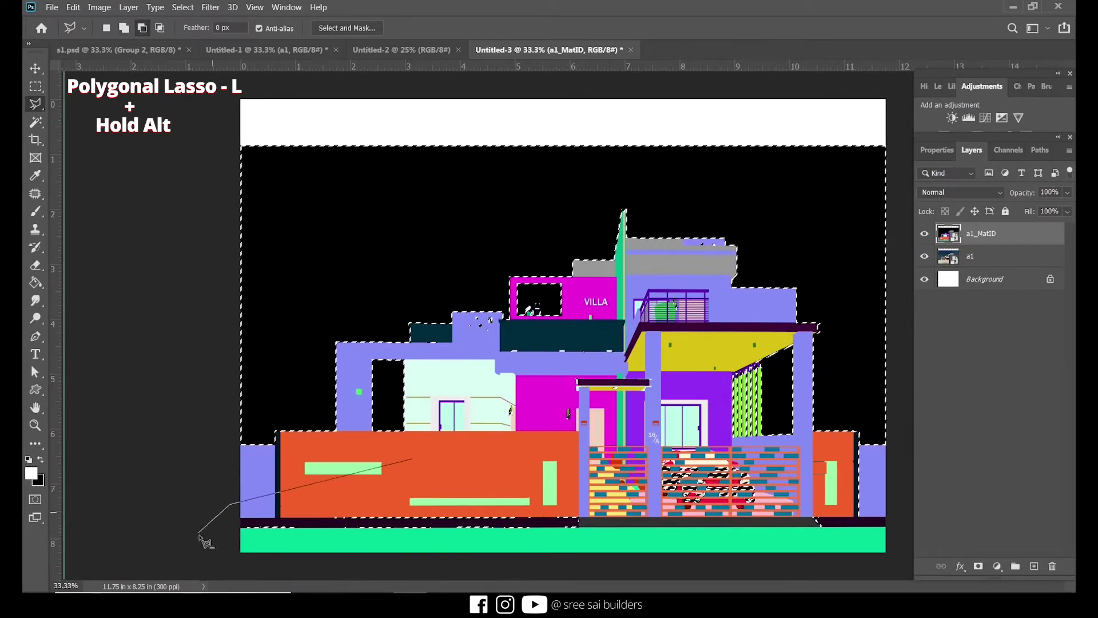
pyautogui.click(204, 539)
pyautogui.click(913, 551)
pyautogui.click(901, 481)
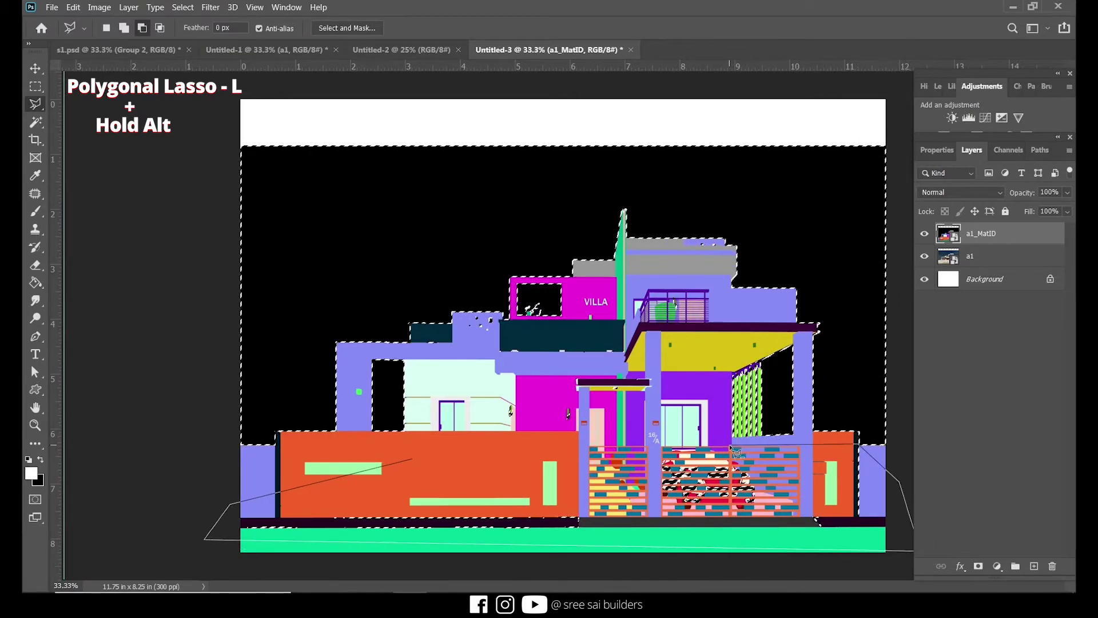
pyautogui.click(413, 459)
# Subtract the leftover selection strip along the left end of the compound wall with the Polygonal Lasso
pyautogui.hotkey('ctrl', '1')
pyautogui.click(750, 333)
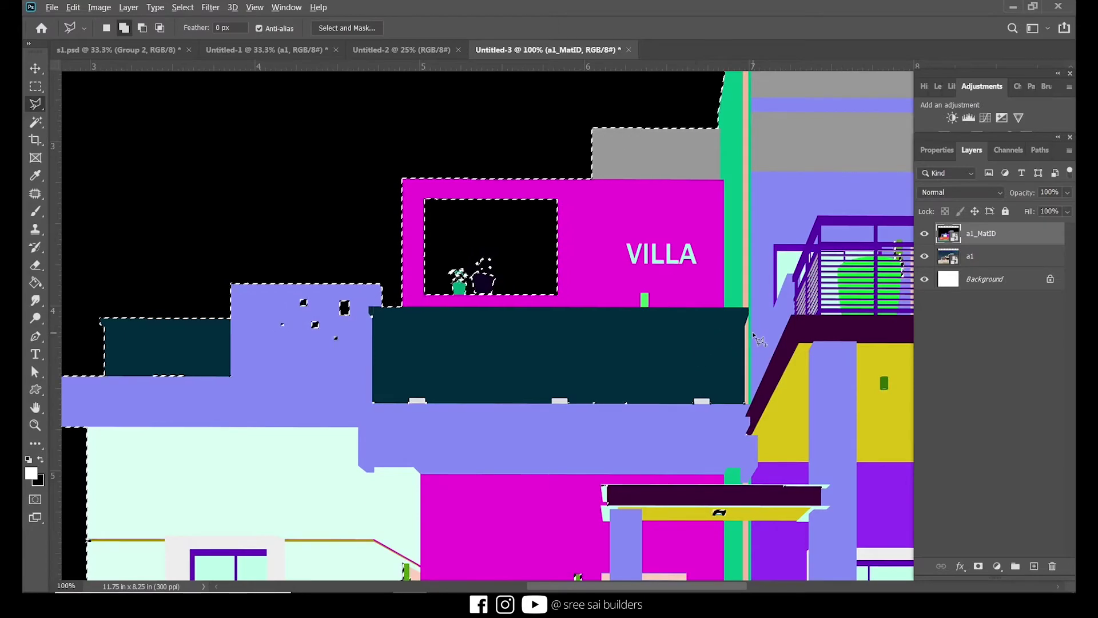
pyautogui.moveTo(758, 570)
pyautogui.mouseDown()
pyautogui.moveTo(772, 381)
pyautogui.moveTo(853, 397)
pyautogui.mouseUp()
pyautogui.press('h')
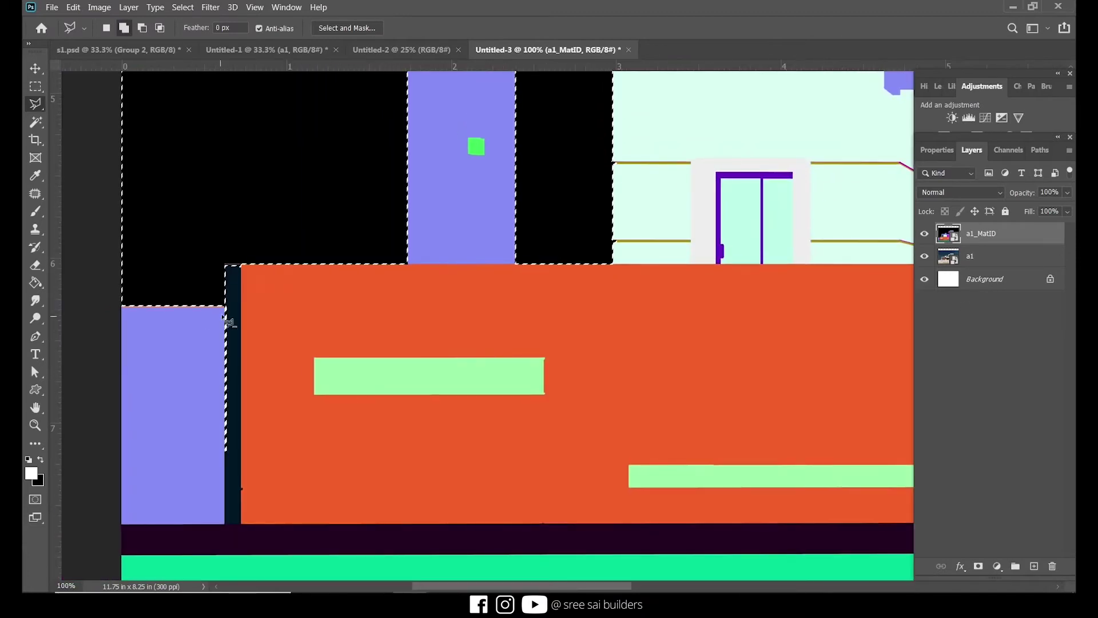
pyautogui.click(160, 389)
pyautogui.click(180, 508)
pyautogui.click(303, 400)
pyautogui.doubleClick(368, 416)
pyautogui.hotkey('ctrl', '0')
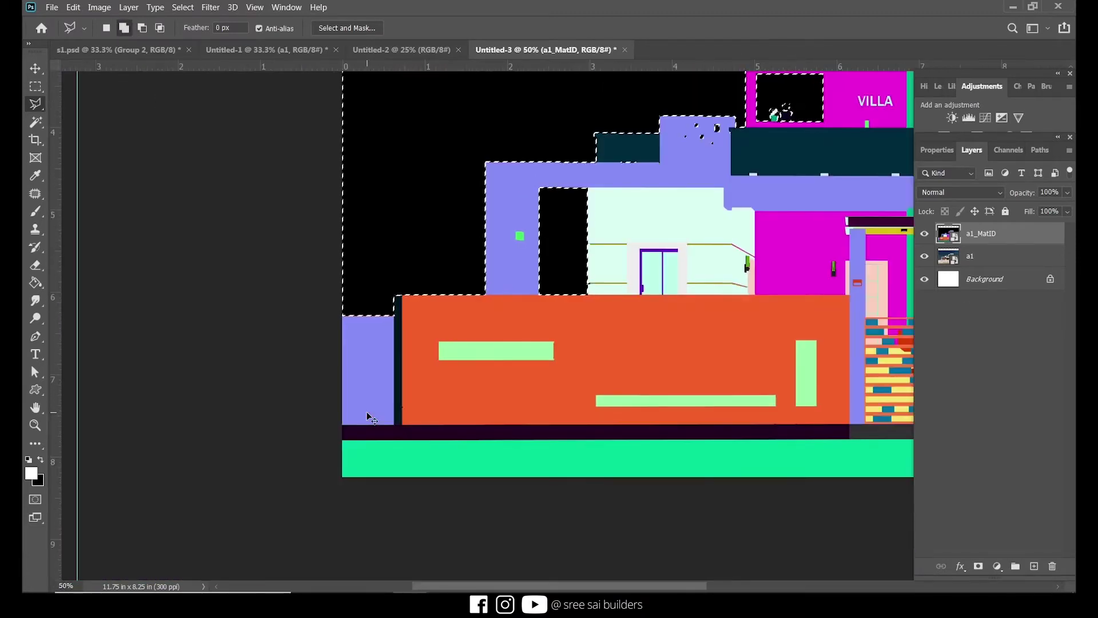
# Hide the a1_MatID layer and add a layer mask to the a1 layer from the sky selection
pyautogui.hotkey('ctrl', ',')
pyautogui.click(990, 256)
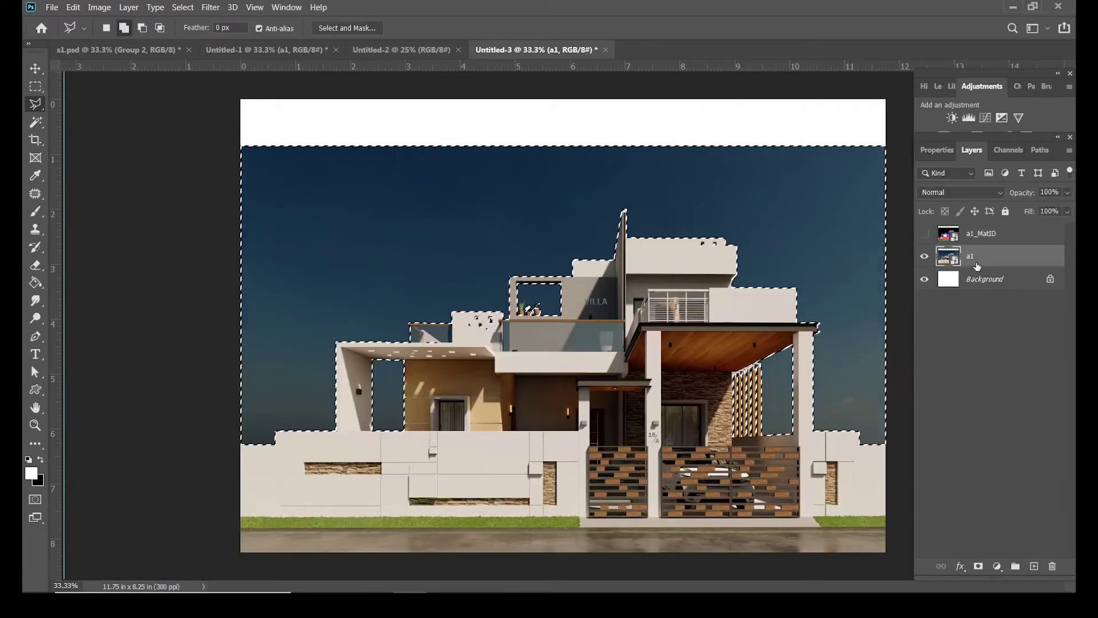
pyautogui.click(979, 566)
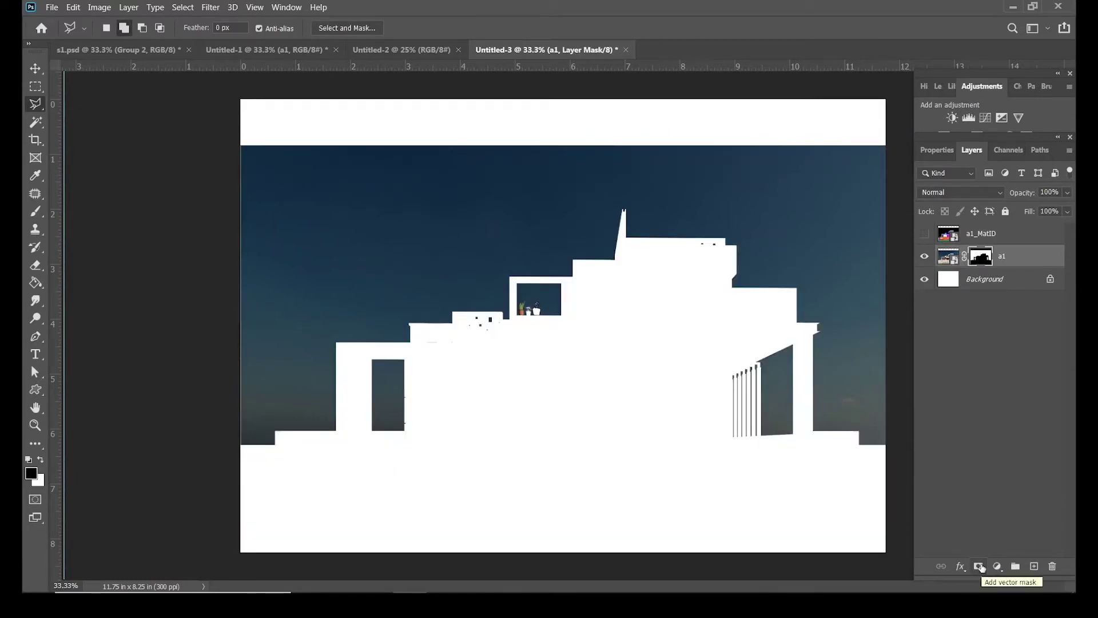
pyautogui.hotkey('ctrl', 'z')
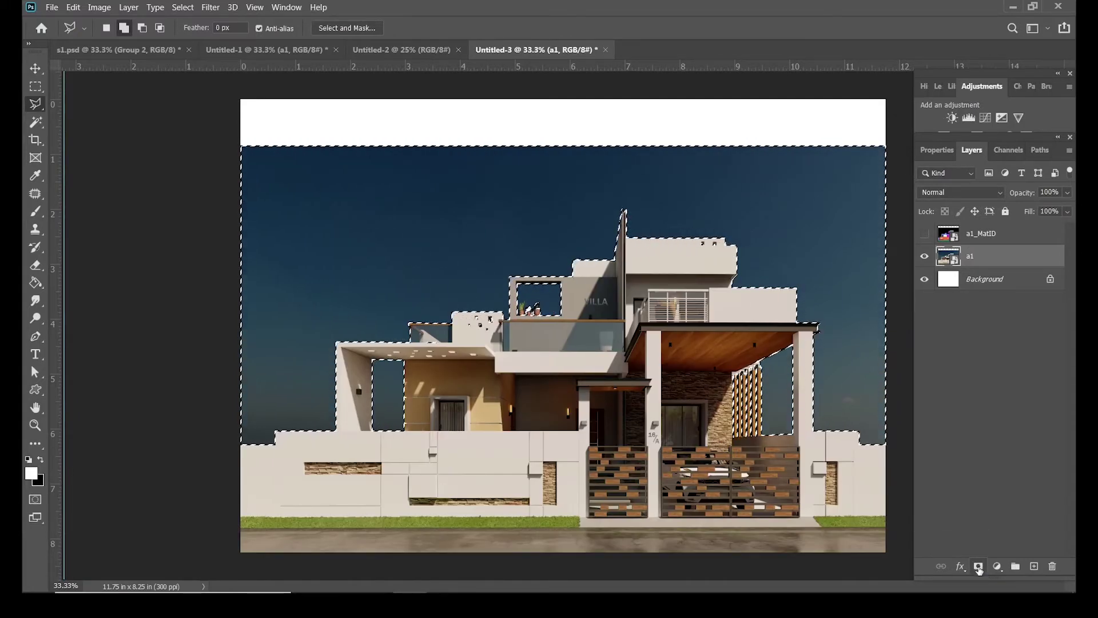
pyautogui.click(979, 567)
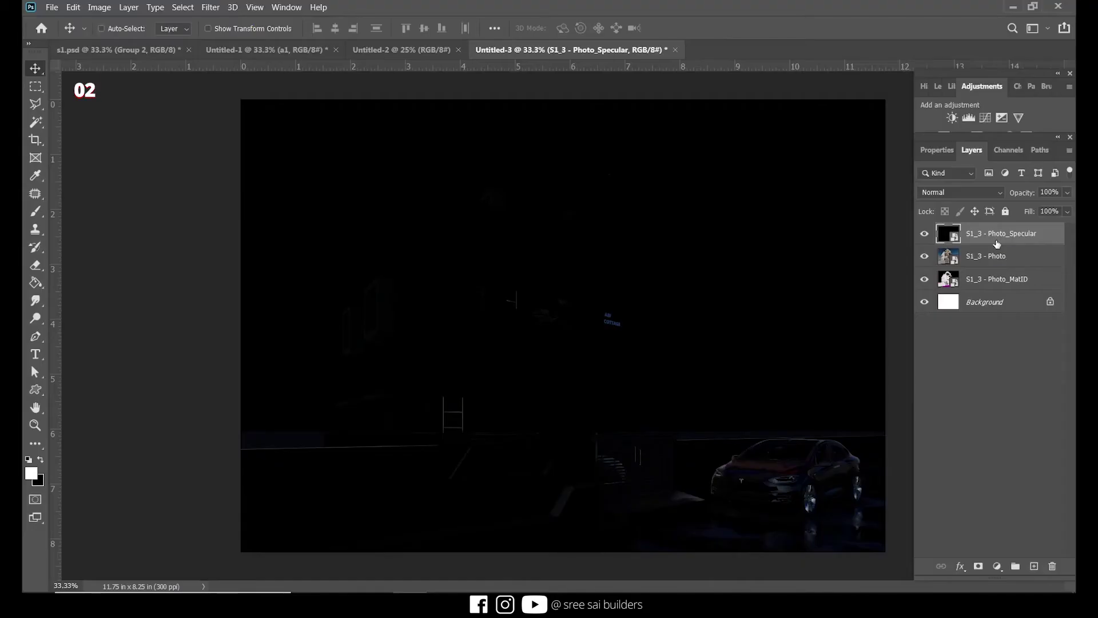
# Set the blend mode of the S1_3 - Photo_Specular layer to Screen
pyautogui.hotkey('ctrl', '+')
pyautogui.moveTo(859, 320); pyautogui.dragTo(760, 263)
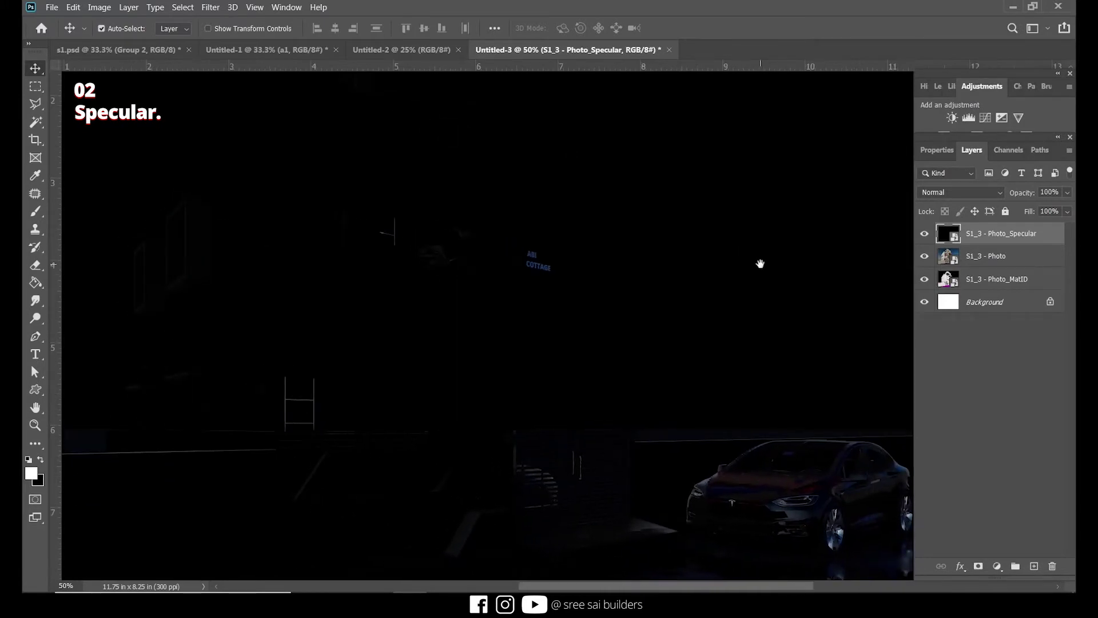
pyautogui.click(985, 194)
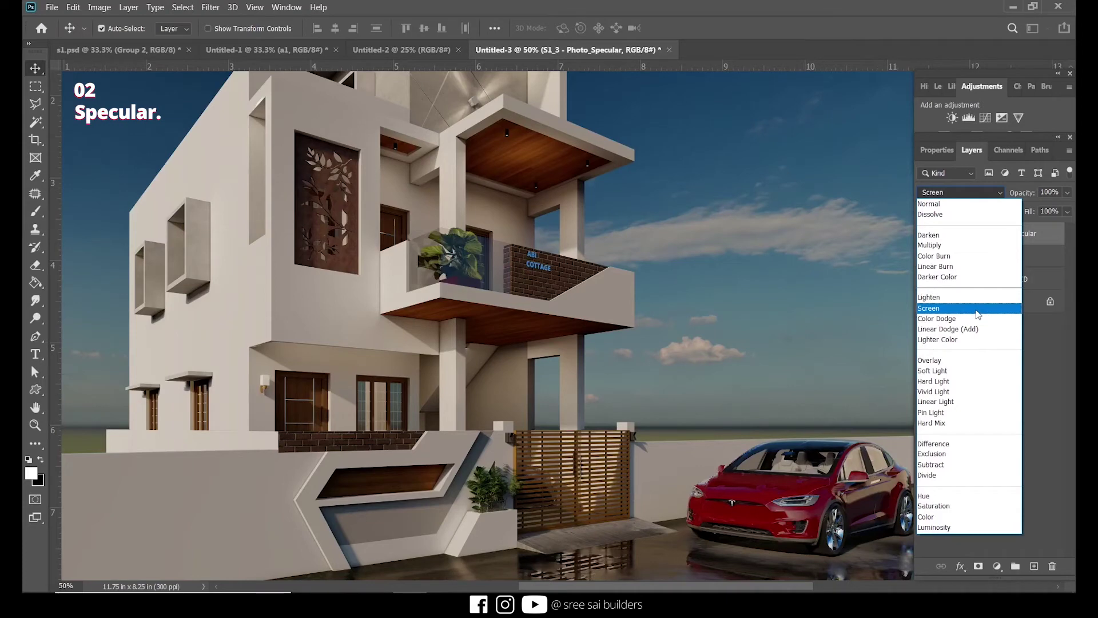
pyautogui.click(979, 315)
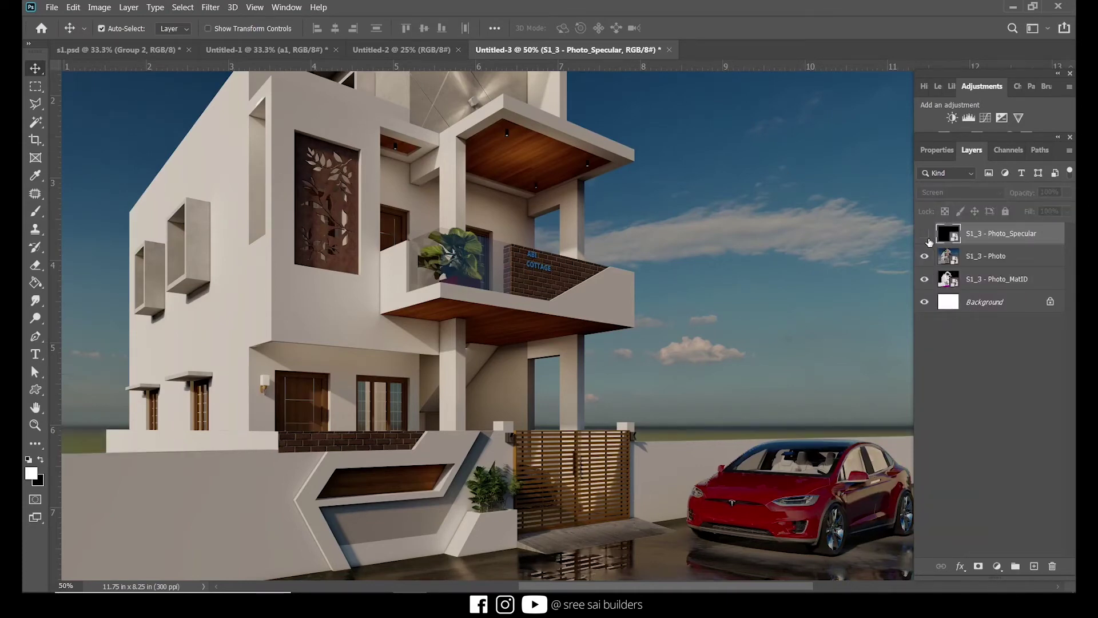
# Toggle the S1_3 - Photo_Specular layer's visibility to compare the whole render with and without it
pyautogui.hotkey('ctrl', '-')
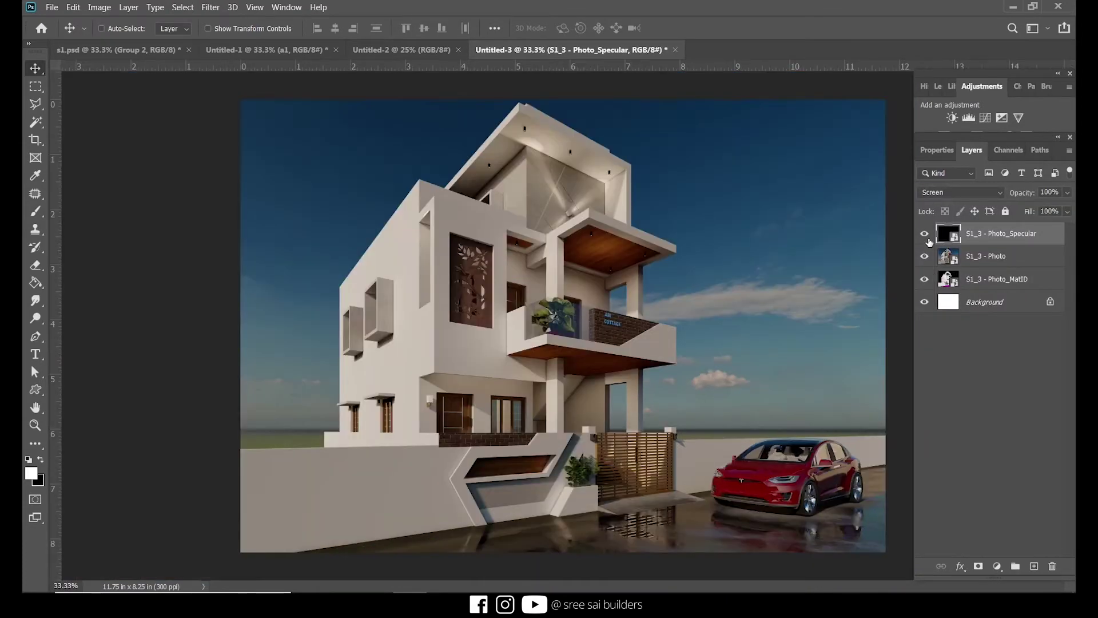
pyautogui.click(927, 238)
pyautogui.click(927, 238)
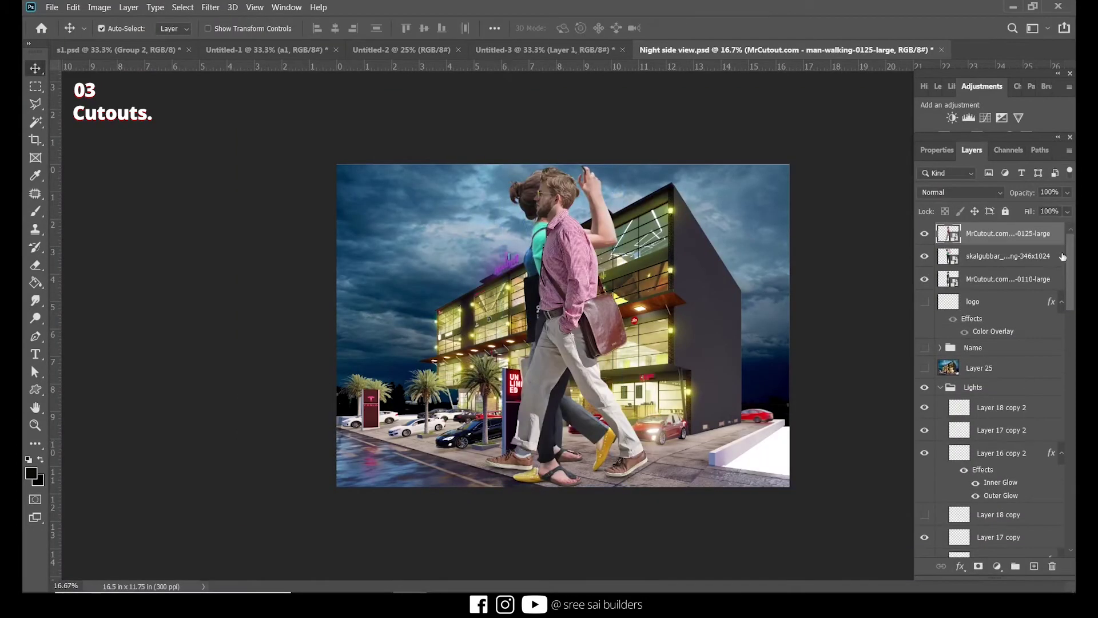
# Scale the walking man cutout to about 12% and place him in front of the store entrance on the right
pyautogui.hotkey('ctrl', 't')
pyautogui.moveTo(650, 166); pyautogui.dragTo(526, 369)
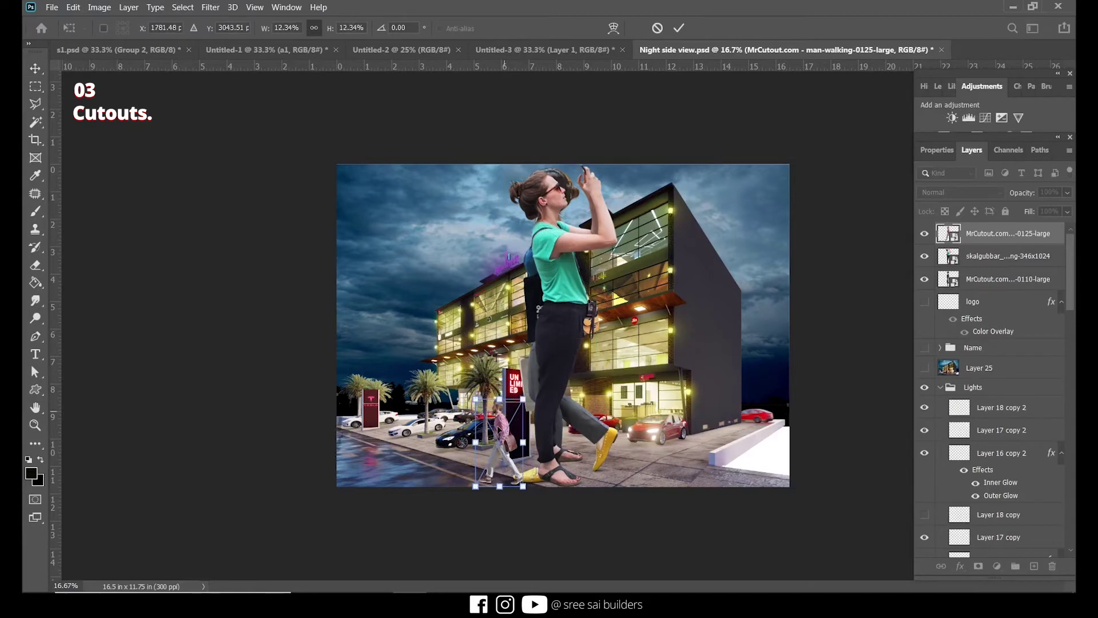
pyautogui.moveTo(518, 412); pyautogui.dragTo(653, 406)
pyautogui.press('Return')
# Scale the skalgubbar cutout of the woman taking a photo to about 33% and place her at the scene's left edge
pyautogui.click(1006, 256)
pyautogui.hotkey('ctrl', 't')
pyautogui.moveTo(507, 166); pyautogui.dragTo(535, 354)
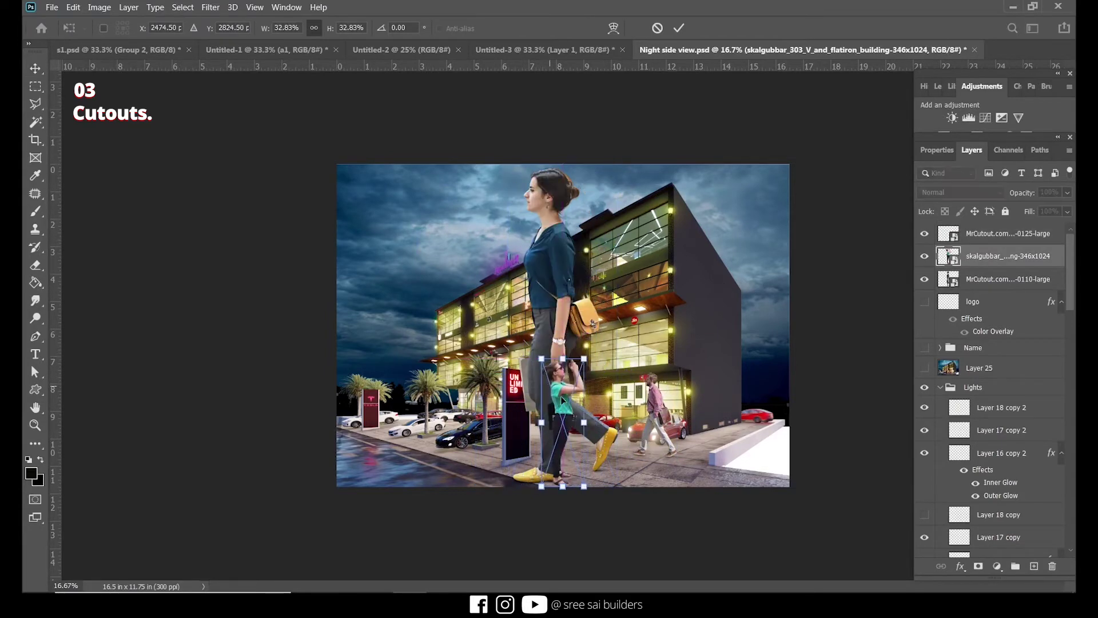
pyautogui.moveTo(564, 400); pyautogui.dragTo(361, 372)
pyautogui.press('Return')
# Scale the woman-shopping cutout to about 5% and place her among the parked cars between the palm trees
pyautogui.click(1007, 279)
pyautogui.hotkey('ctrl', 't')
pyautogui.moveTo(620, 168); pyautogui.dragTo(543, 384)
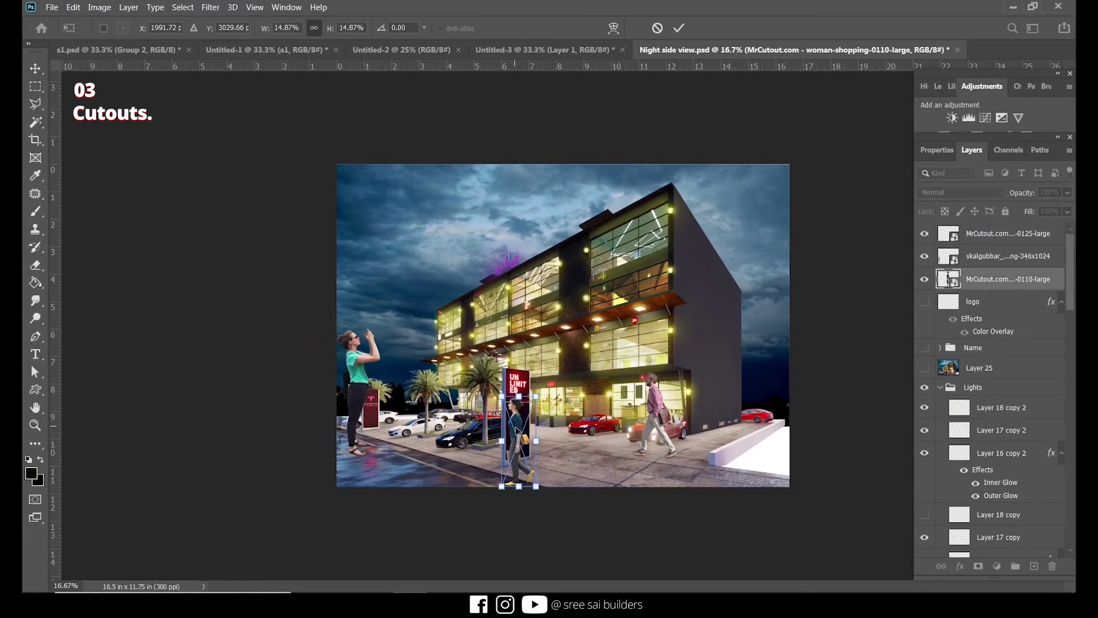
pyautogui.moveTo(518, 421); pyautogui.dragTo(457, 400)
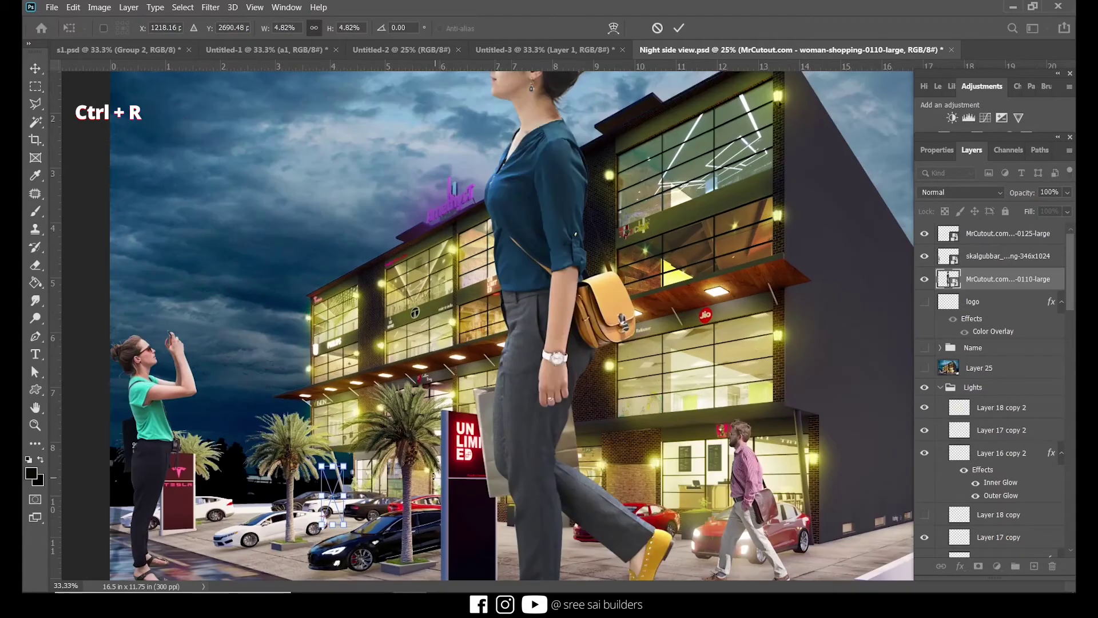
pyautogui.press('Return')
# Add a horizontal guide across the scene at the head height of the small woman among the parked cars
pyautogui.scroll(-3, 515, 326)
pyautogui.moveTo(378, 66); pyautogui.dragTo(378, 341)
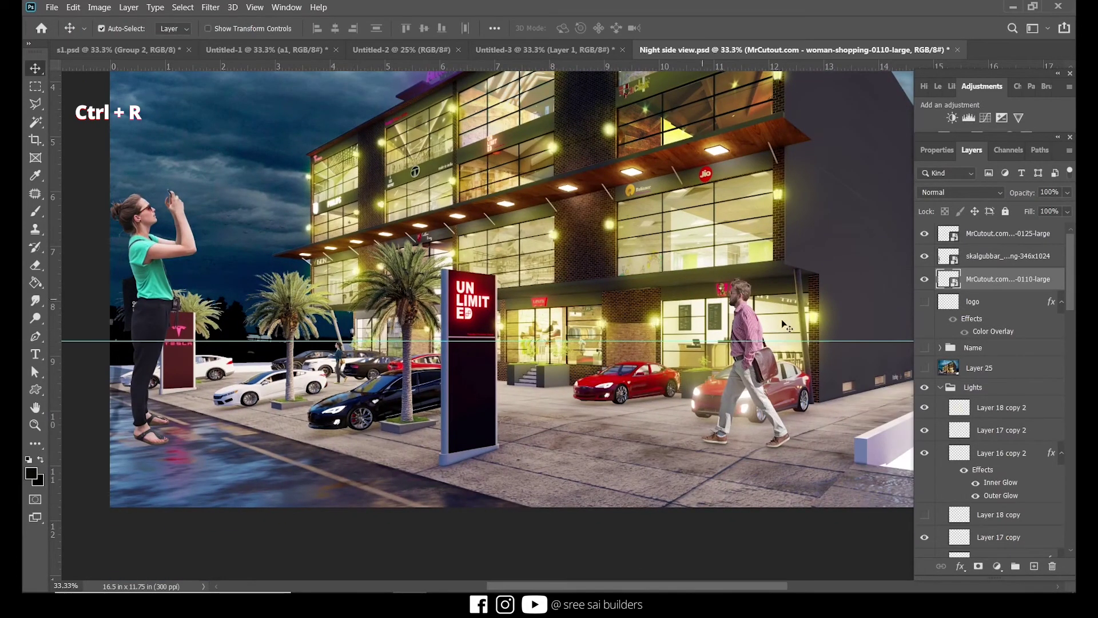
# Scale the walking man cutout to about 5.6%, align his head with the guide and place him by the farther red car
pyautogui.keyDown('ctrl'); pyautogui.click(761, 326); pyautogui.keyUp('ctrl')
pyautogui.hotkey('ctrl', 't')
pyautogui.moveTo(791, 279); pyautogui.dragTo(755, 342)
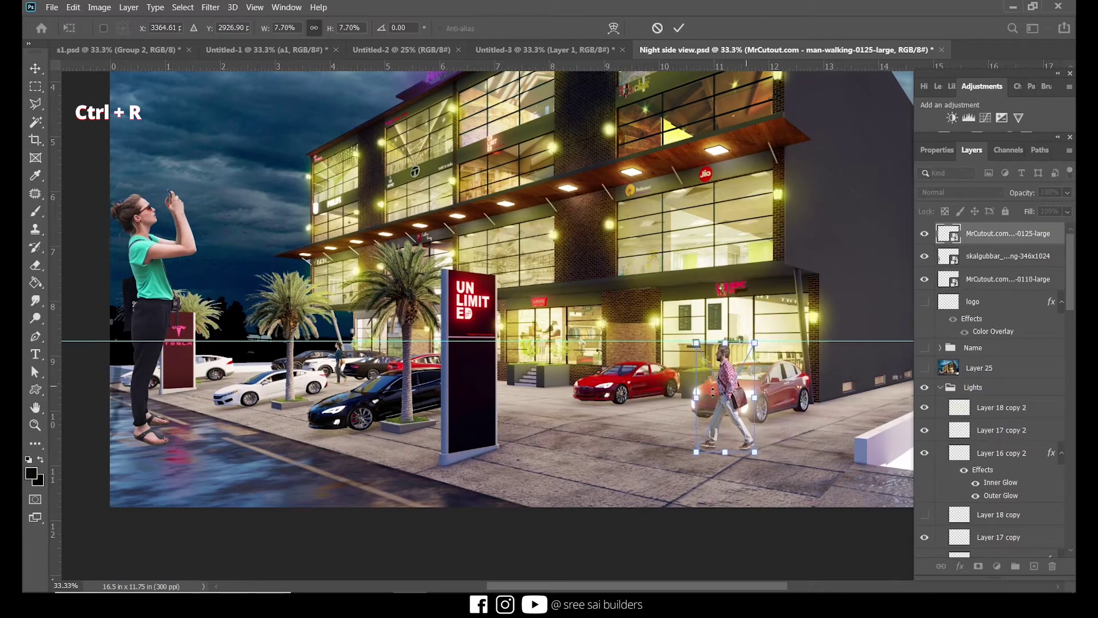
pyautogui.moveTo(711, 396); pyautogui.dragTo(623, 382)
pyautogui.press('Return')
# Scale the cutout of the woman taking a photo to about 10%, with her head at the guide near the Tesla sign
pyautogui.keyDown('ctrl'); pyautogui.click(155, 258); pyautogui.keyUp('ctrl')
pyautogui.hotkey('ctrl', 't')
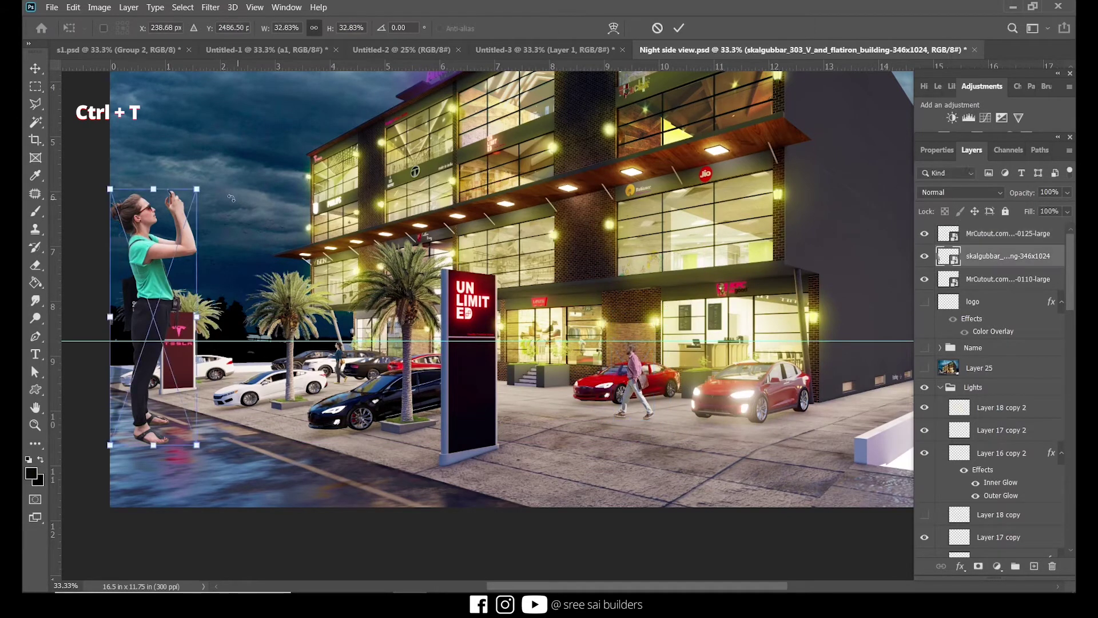
pyautogui.moveTo(198, 186); pyautogui.dragTo(145, 338)
pyautogui.moveTo(127, 399); pyautogui.dragTo(129, 372)
pyautogui.moveTo(155, 309); pyautogui.dragTo(148, 341)
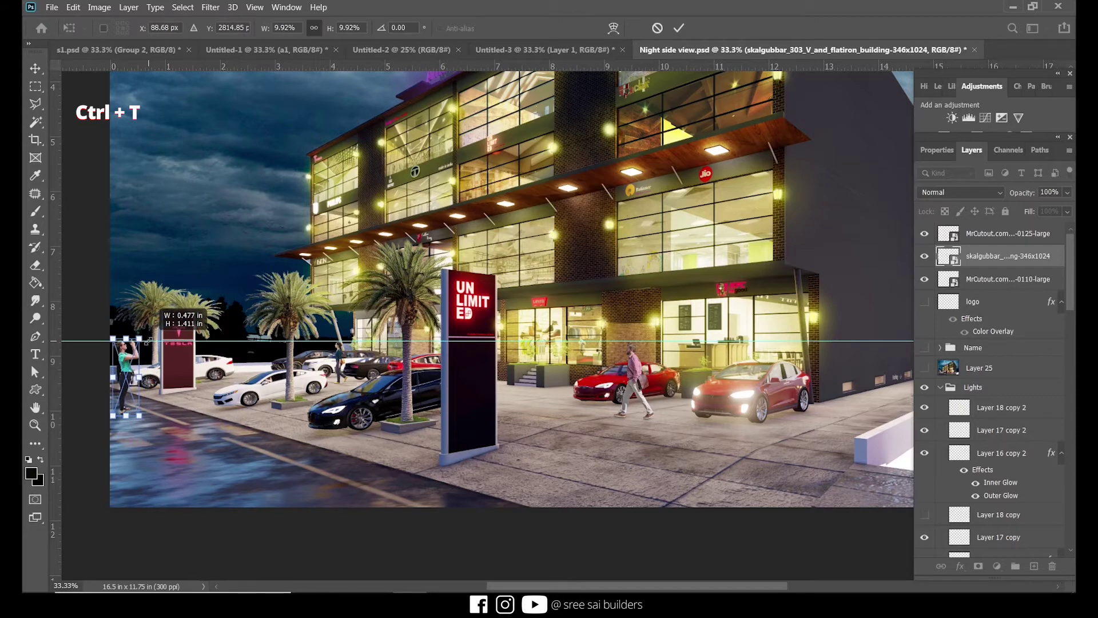
pyautogui.press('Return')
# Flip the walking man cutout horizontally and shift him about 1.3 in towards the UNLIMITED sign along the guide
pyautogui.hotkey('ctrl', '-')
pyautogui.keyDown('ctrl'); pyautogui.click(601, 422); pyautogui.keyUp('ctrl')
pyautogui.hotkey('ctrl', 't')
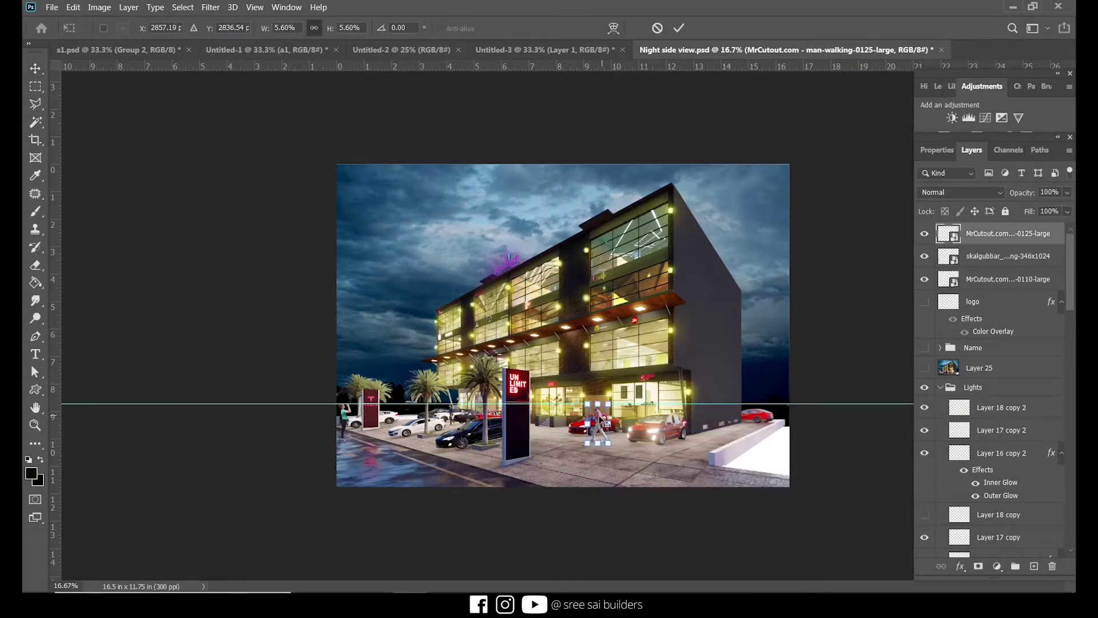
pyautogui.rightClick(600, 422)
pyautogui.click(630, 399)
pyautogui.moveTo(600, 424); pyautogui.dragTo(589, 438)
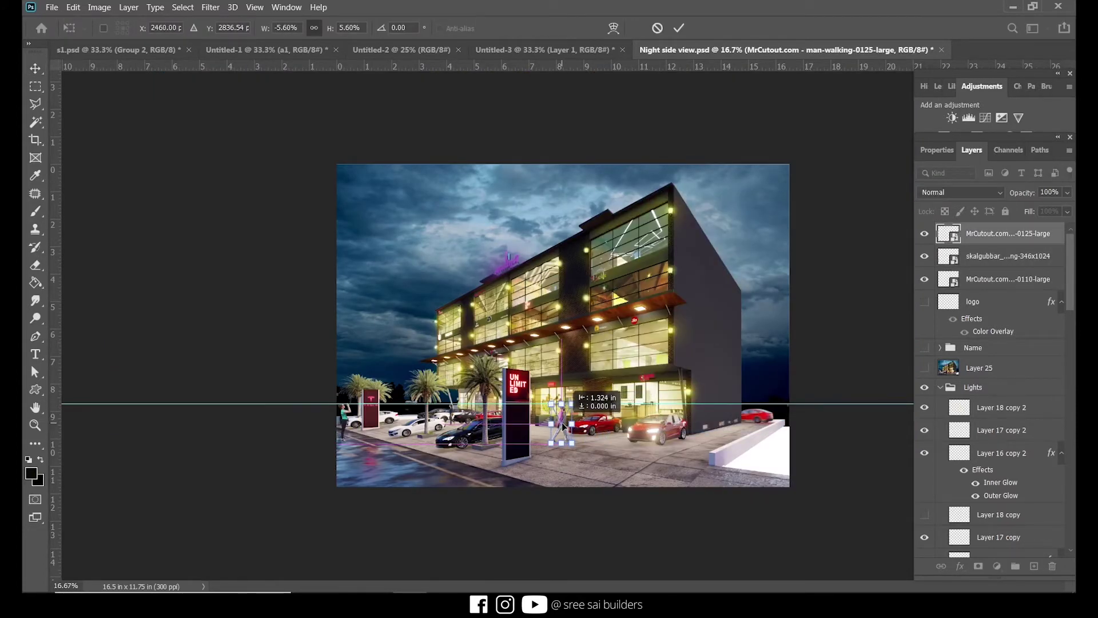
pyautogui.press('Return')
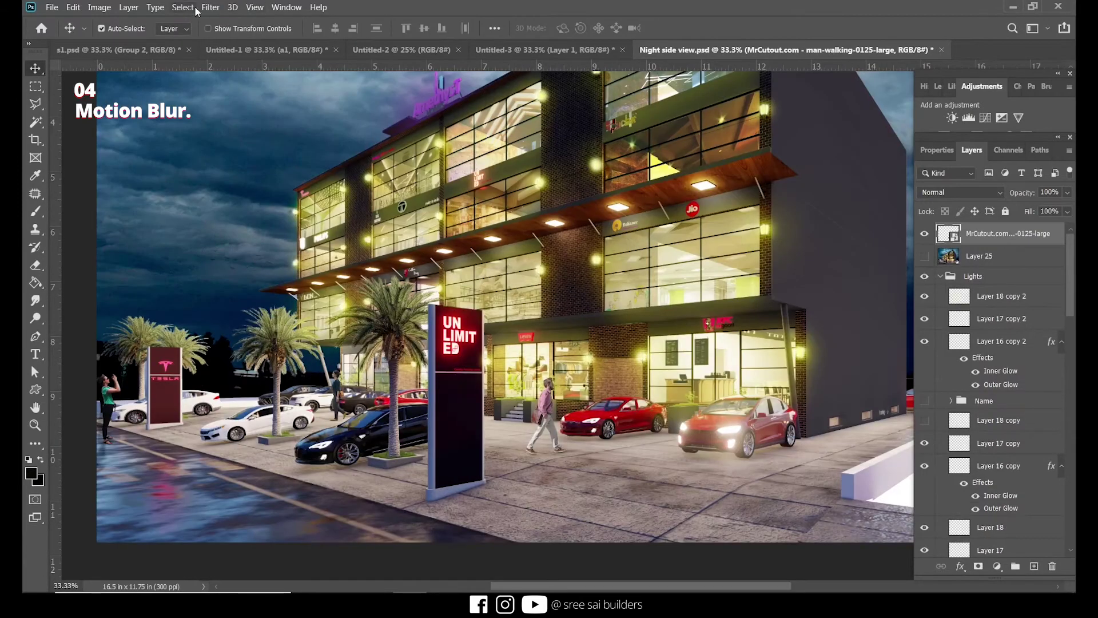
# Apply a Motion Blur with angle -2° and distance 12 pixels to the walking man layer
pyautogui.click(209, 7)
pyautogui.moveTo(243, 156)
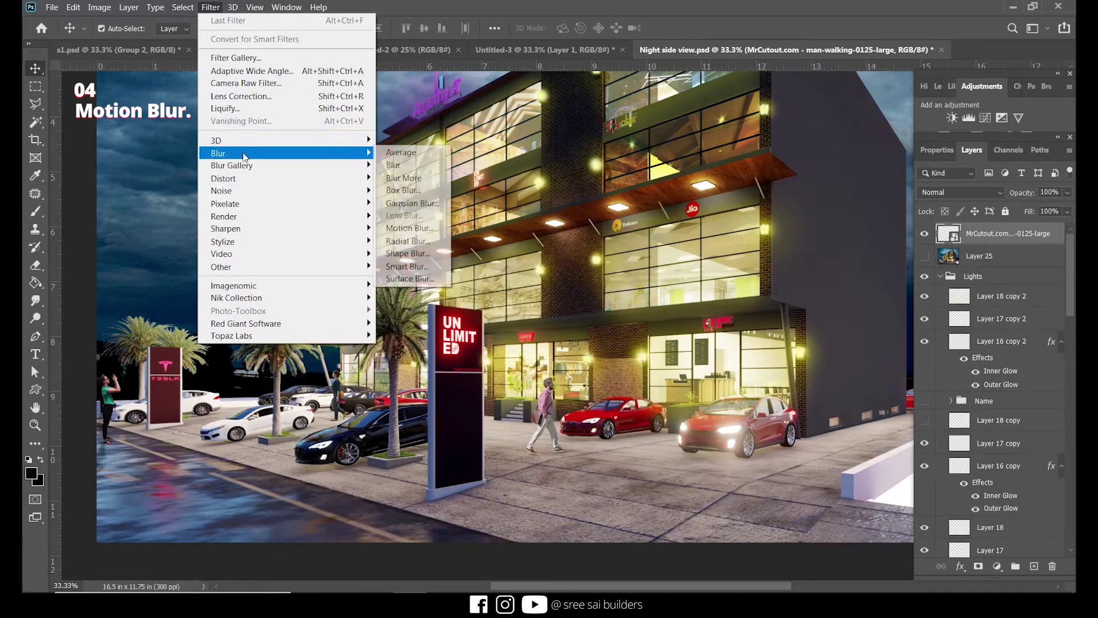
pyautogui.click(410, 228)
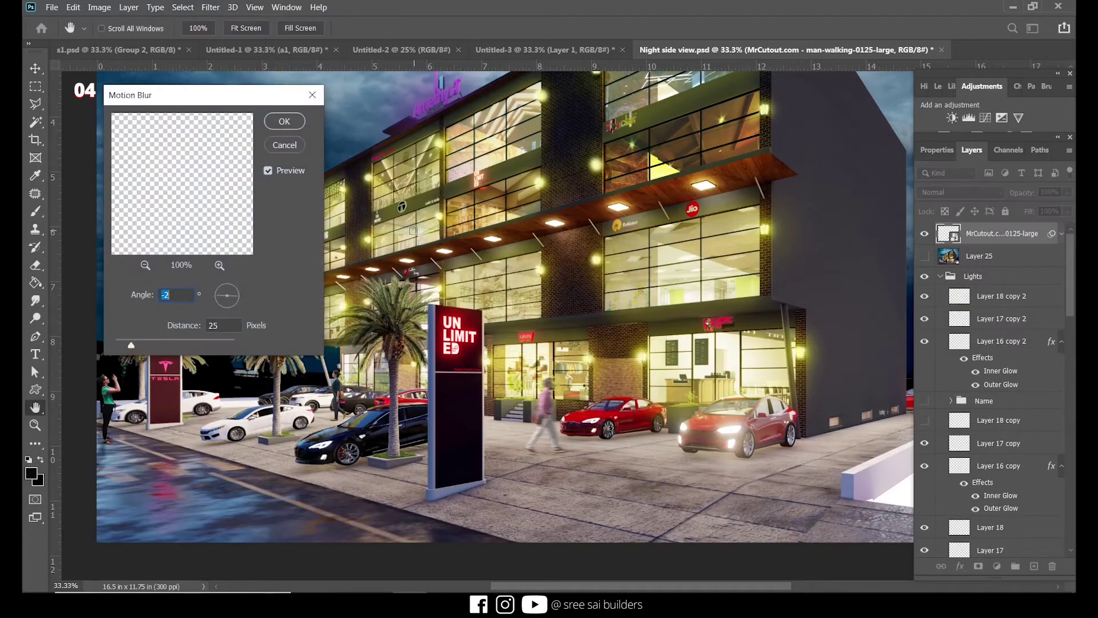
pyautogui.moveTo(121, 343); pyautogui.dragTo(125, 343)
pyautogui.click(284, 121)
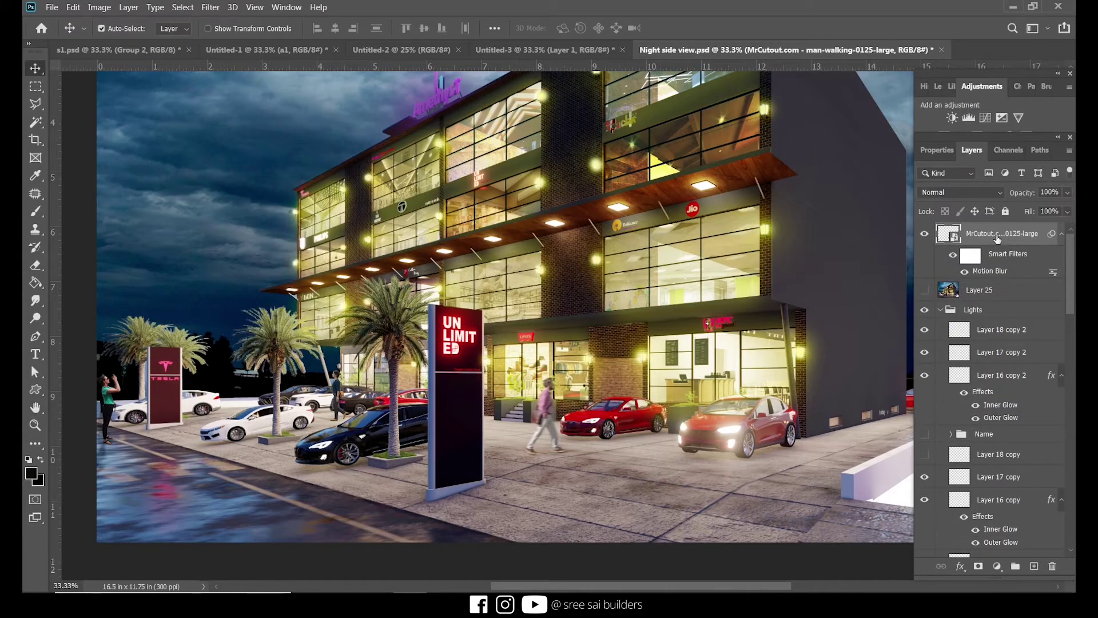
# Duplicate the walking man layer and flatten and skew the copy onto the ground towards the UNLIMITED sign as a cast shadow
pyautogui.hotkey('ctrl', 'j')
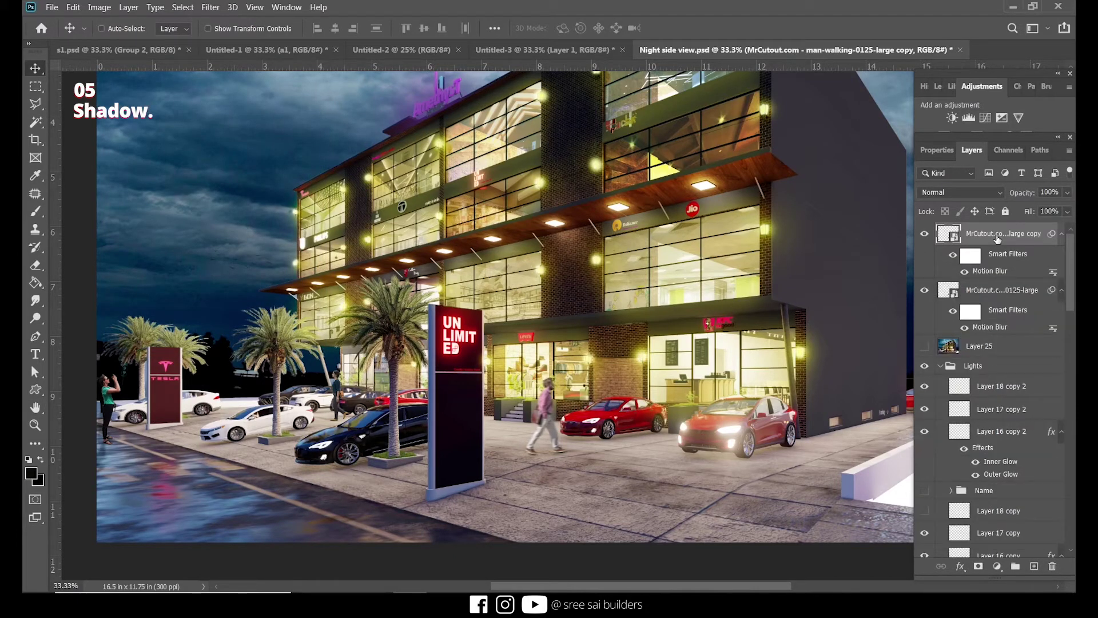
pyautogui.press('t')
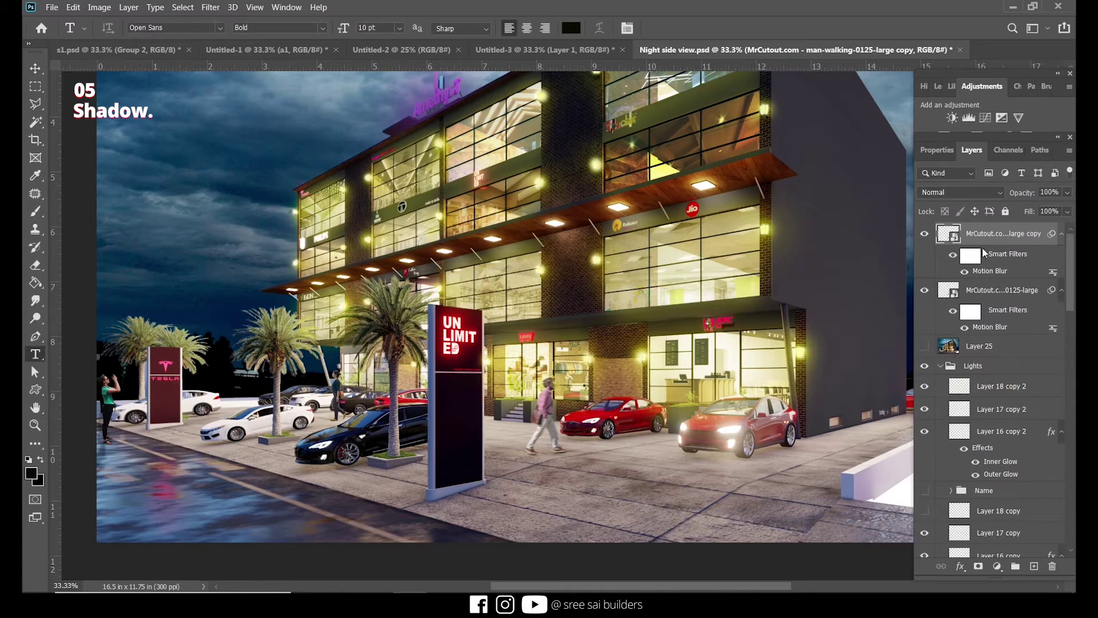
pyautogui.hotkey('ctrl', 't')
pyautogui.click(583, 257)
pyautogui.rightClick(558, 393)
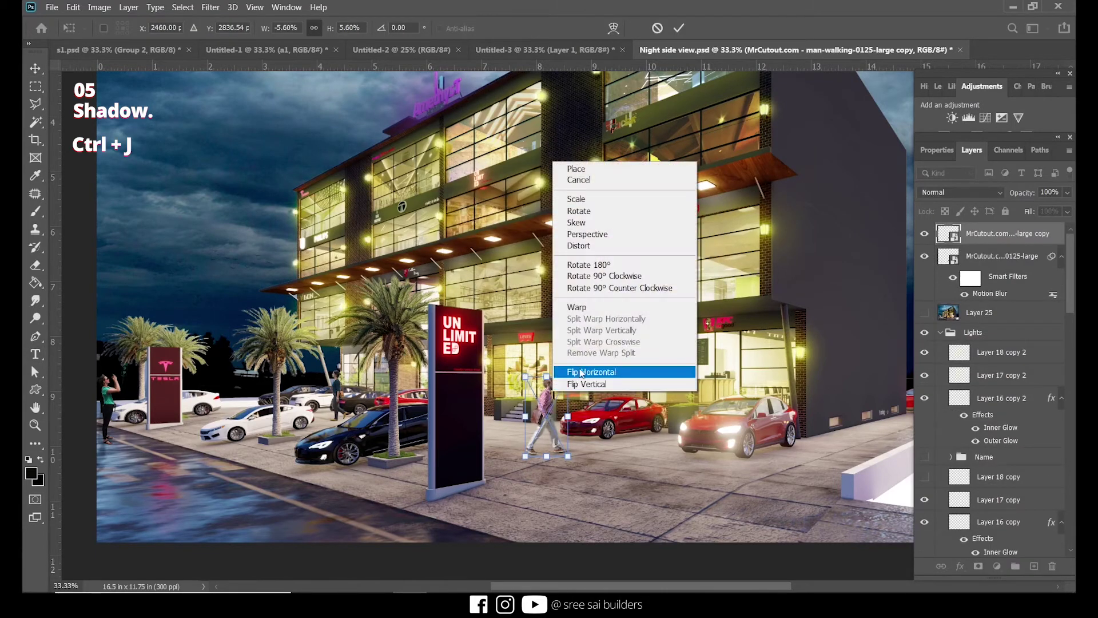
pyautogui.press('Escape')
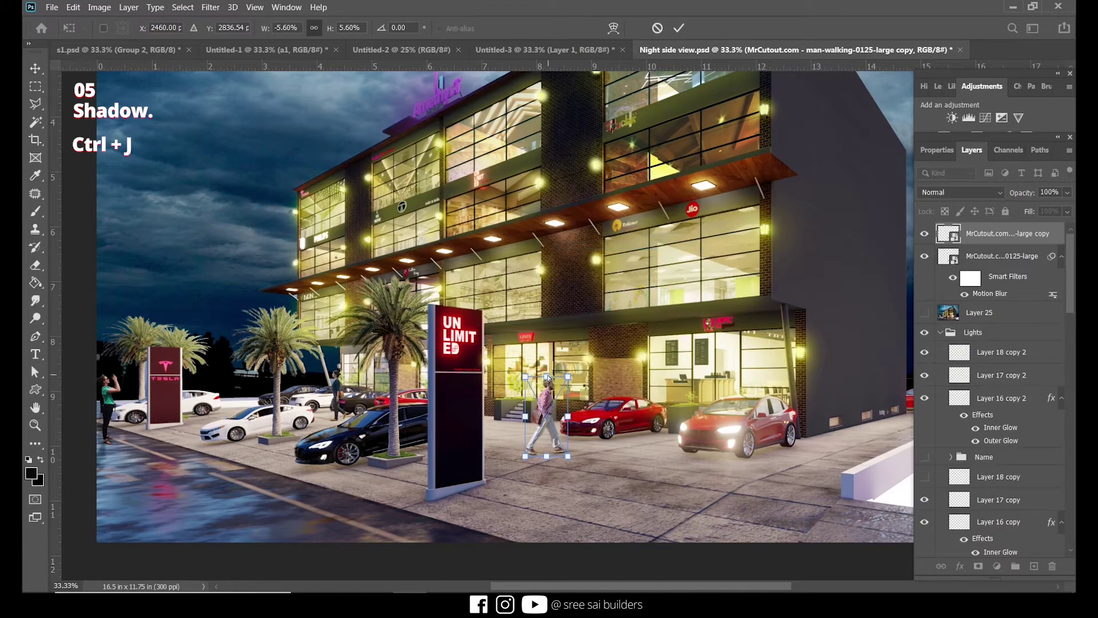
pyautogui.moveTo(548, 378); pyautogui.dragTo(488, 444)
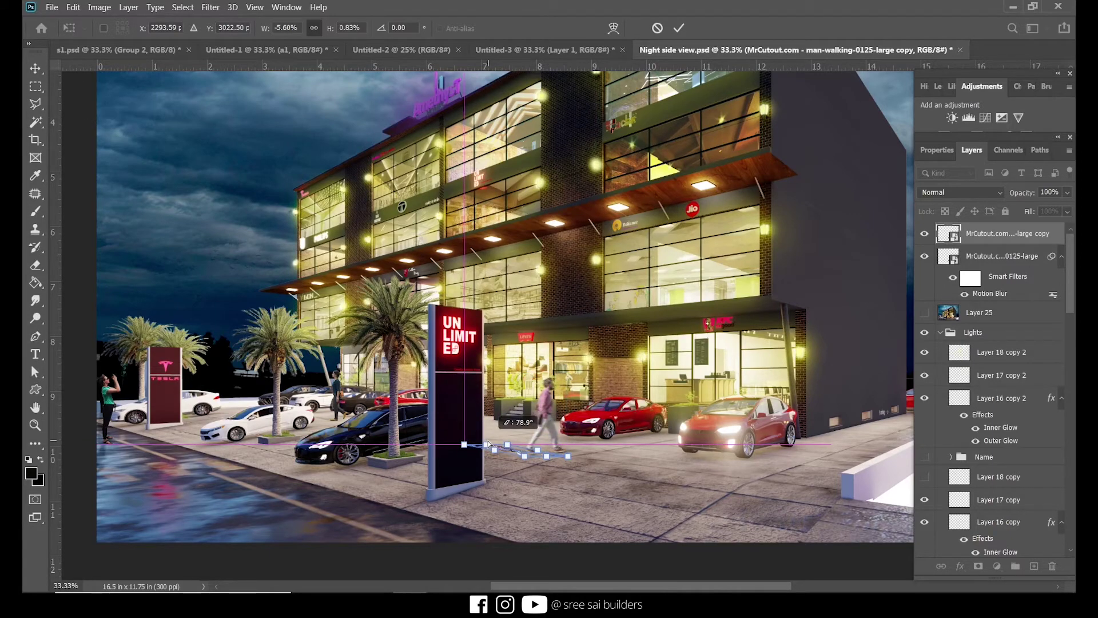
pyautogui.hotkey('ctrl', '+')
pyautogui.hotkey('ctrl', '+')
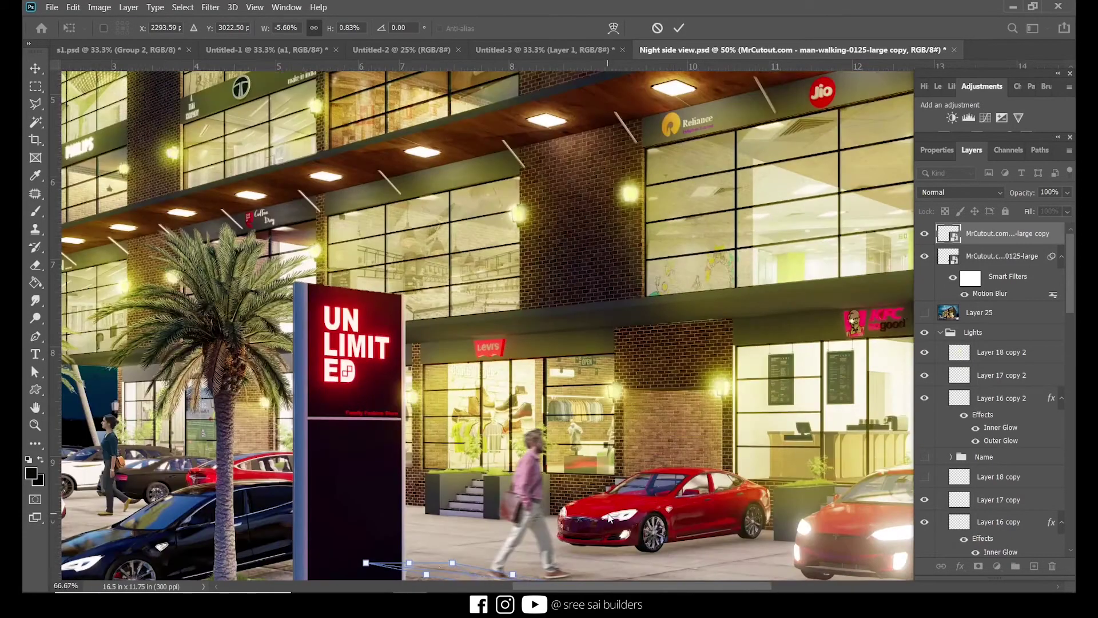
pyautogui.moveTo(602, 469); pyautogui.dragTo(585, 326)
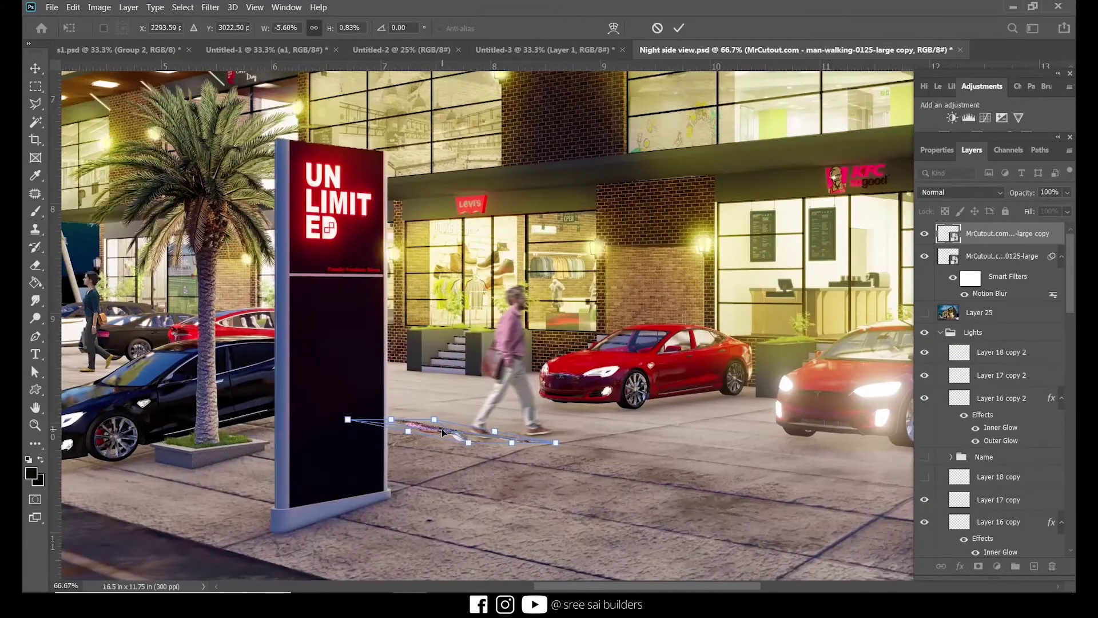
pyautogui.press('Return')
# Distort and skew the flattened copy so it starts at the man's feet and stretches farther towards the UNLIMITED sign
pyautogui.press('t')
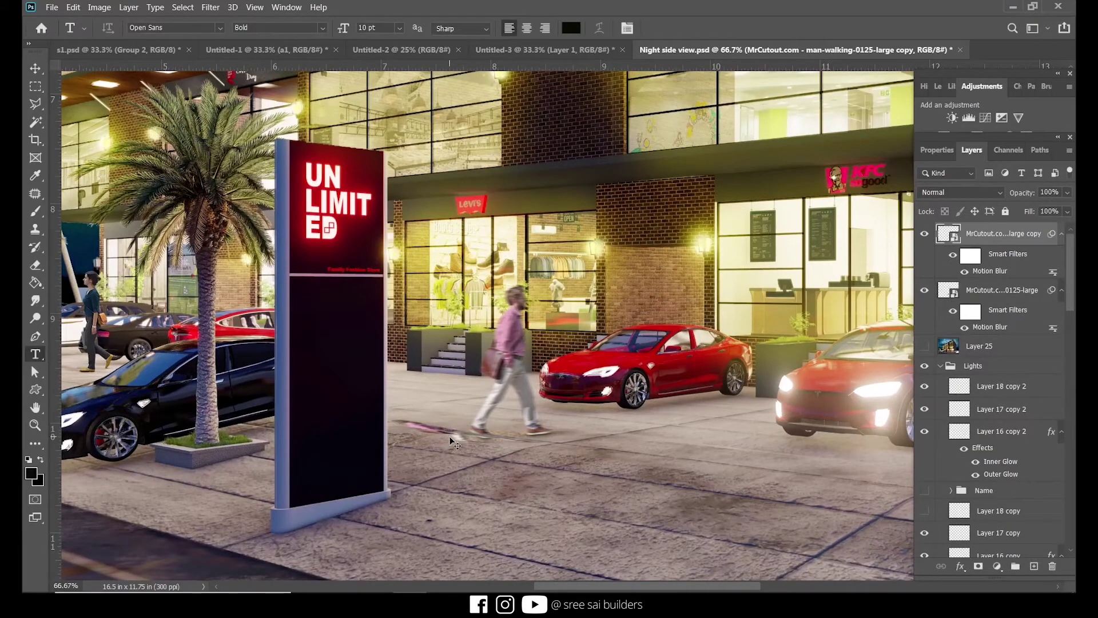
pyautogui.hotkey('ctrl', 't')
pyautogui.press('Return')
pyautogui.rightClick(466, 433)
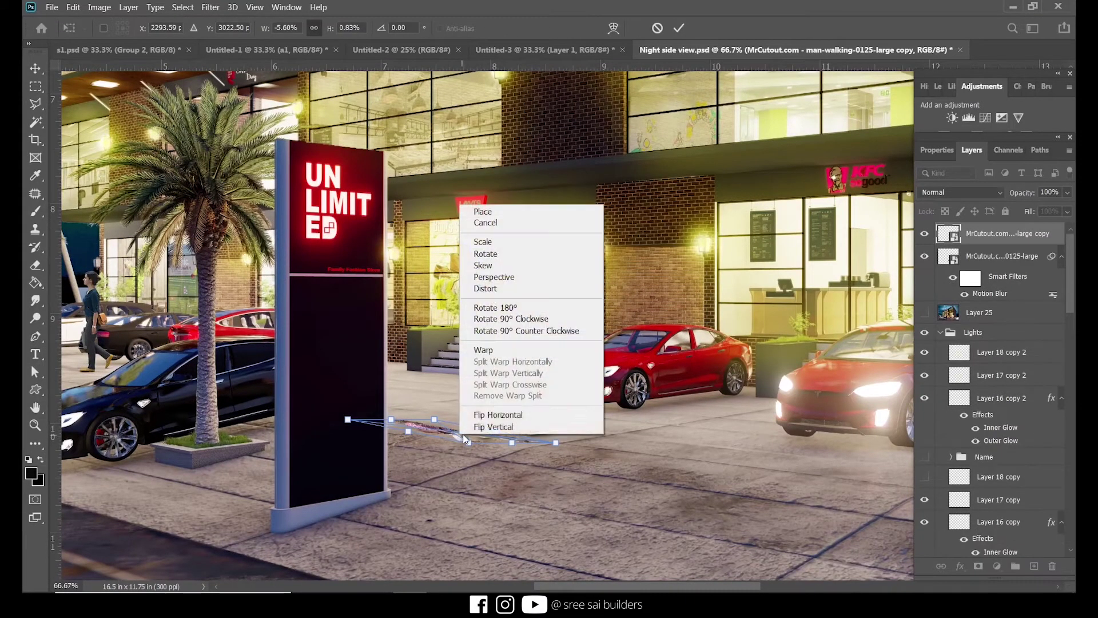
pyautogui.click(504, 287)
pyautogui.moveTo(555, 442); pyautogui.dragTo(558, 434)
pyautogui.moveTo(468, 443); pyautogui.dragTo(482, 441)
pyautogui.moveTo(348, 420); pyautogui.dragTo(321, 421)
pyautogui.moveTo(446, 413); pyautogui.dragTo(422, 420)
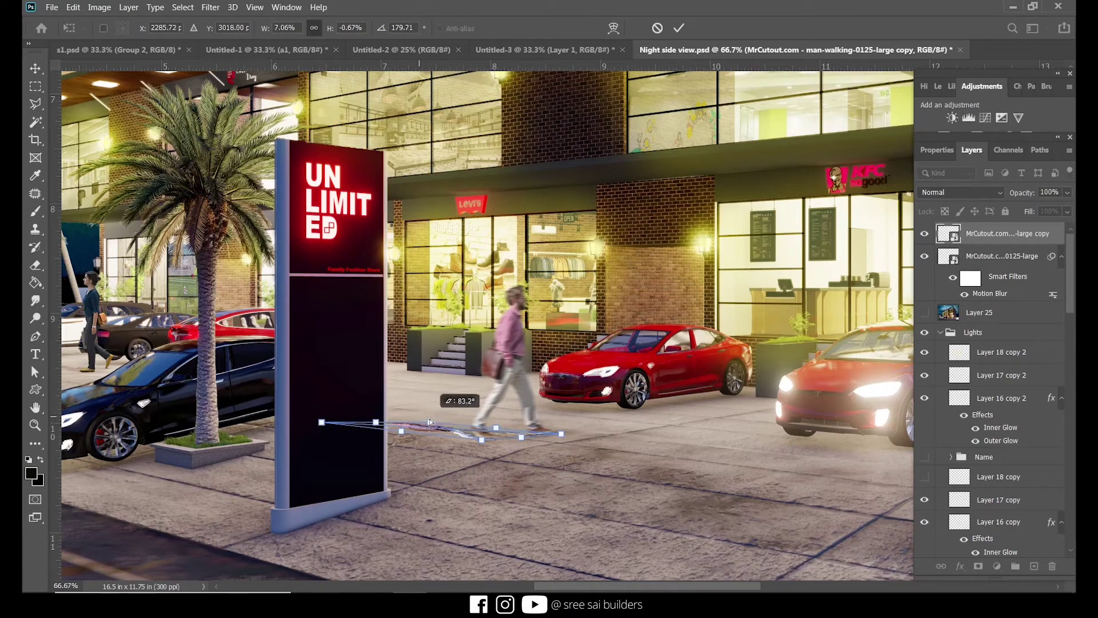
pyautogui.press('t')
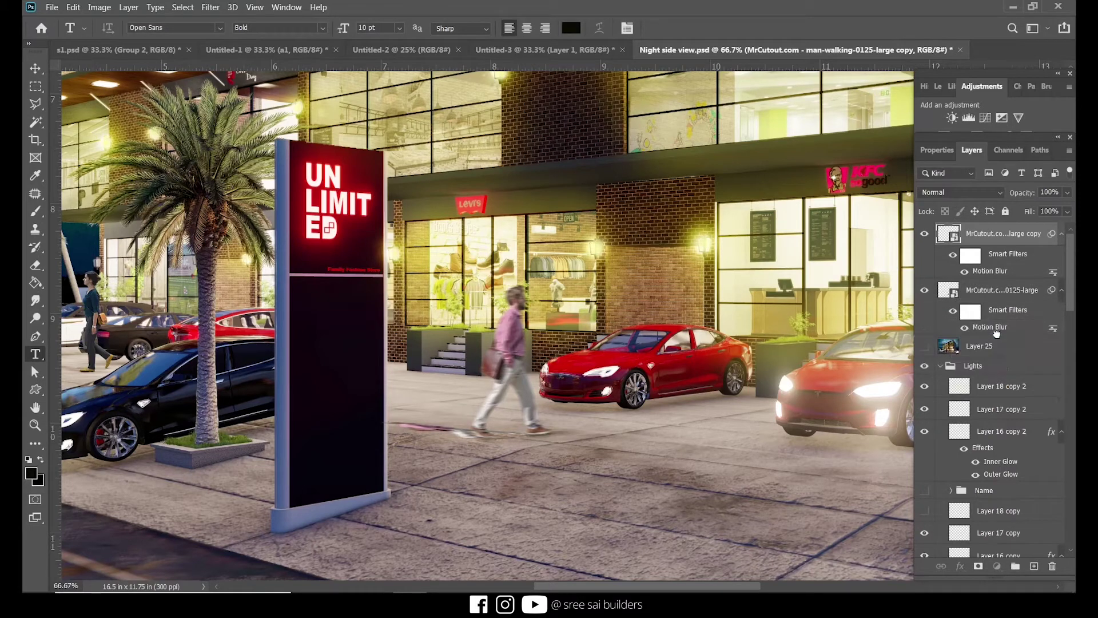
# Move the flattened copy below the original man layer and blacken it using Hue/Saturation with lightness -100
pyautogui.hotkey('ctrl', '[')
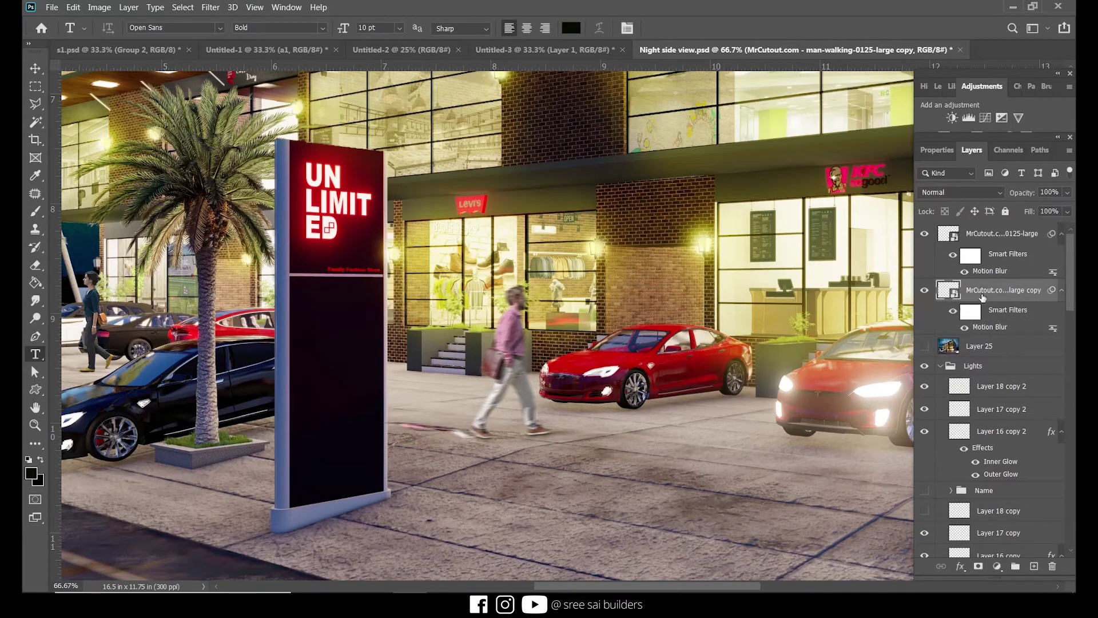
pyautogui.click(99, 7)
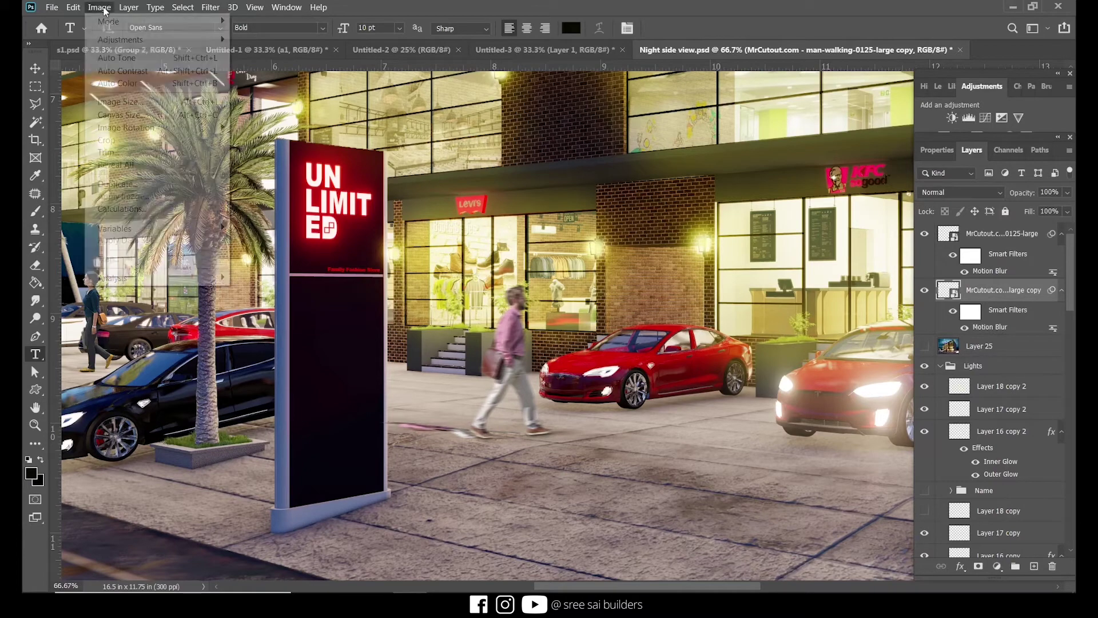
pyautogui.moveTo(123, 43)
pyautogui.click(263, 108)
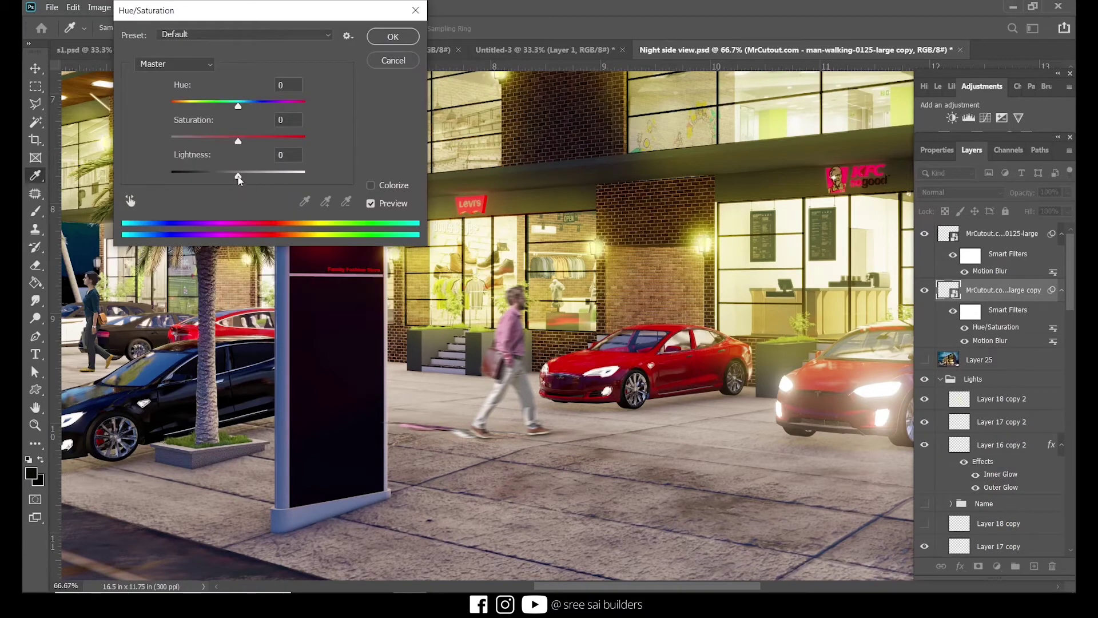
pyautogui.moveTo(238, 177); pyautogui.dragTo(87, 178)
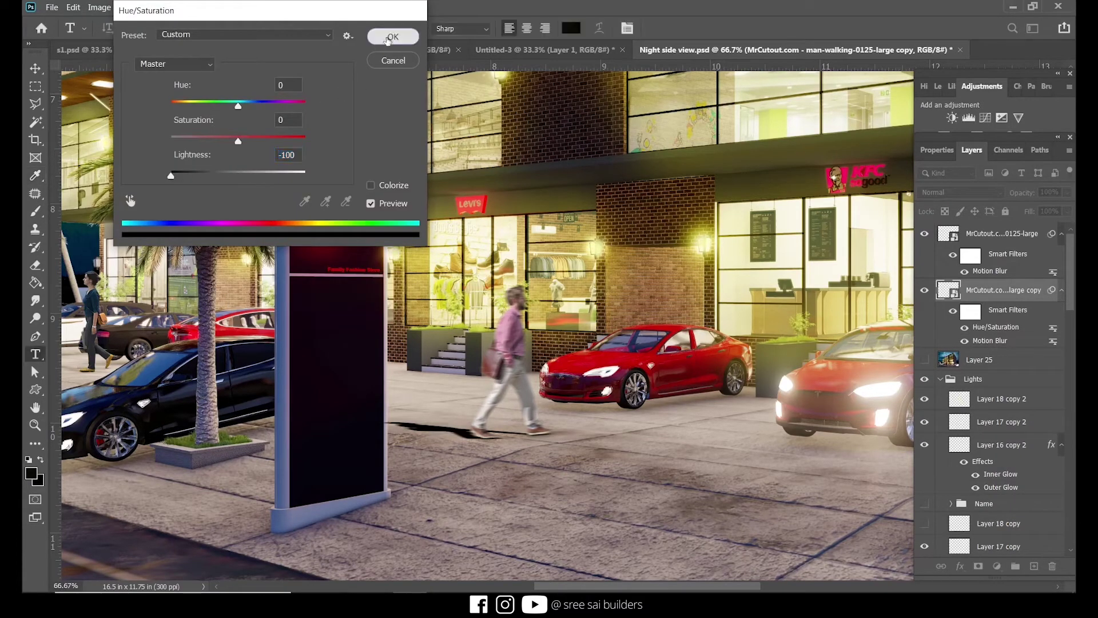
pyautogui.click(393, 36)
# Apply a second Motion Blur to the black shadow copy with angle -2° and distance 103 pixels
pyautogui.click(211, 7)
pyautogui.moveTo(229, 153)
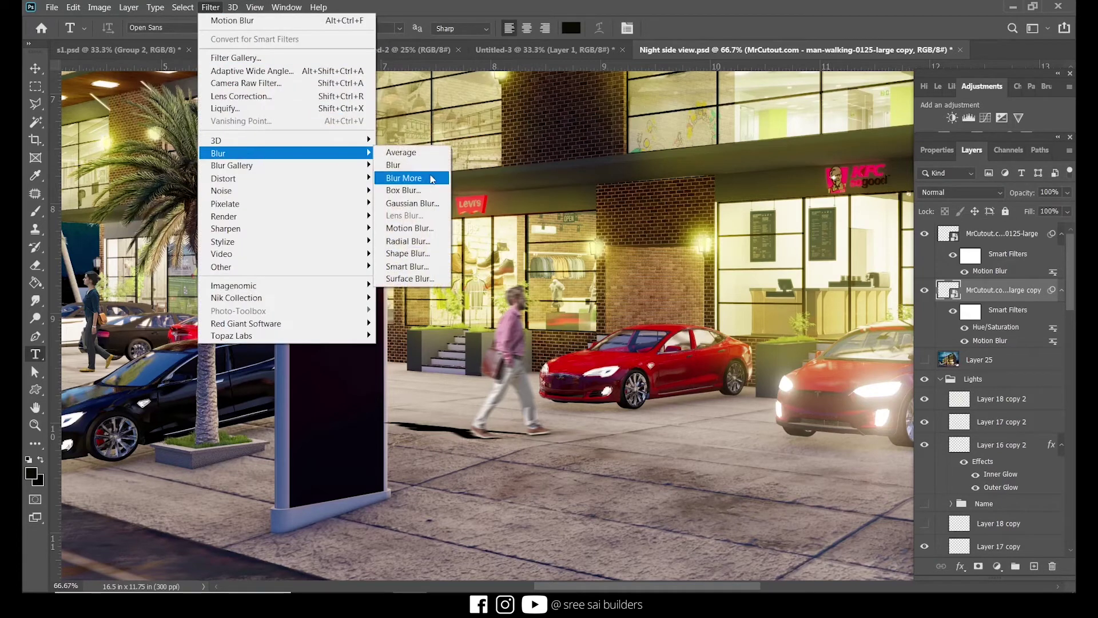
pyautogui.click(407, 228)
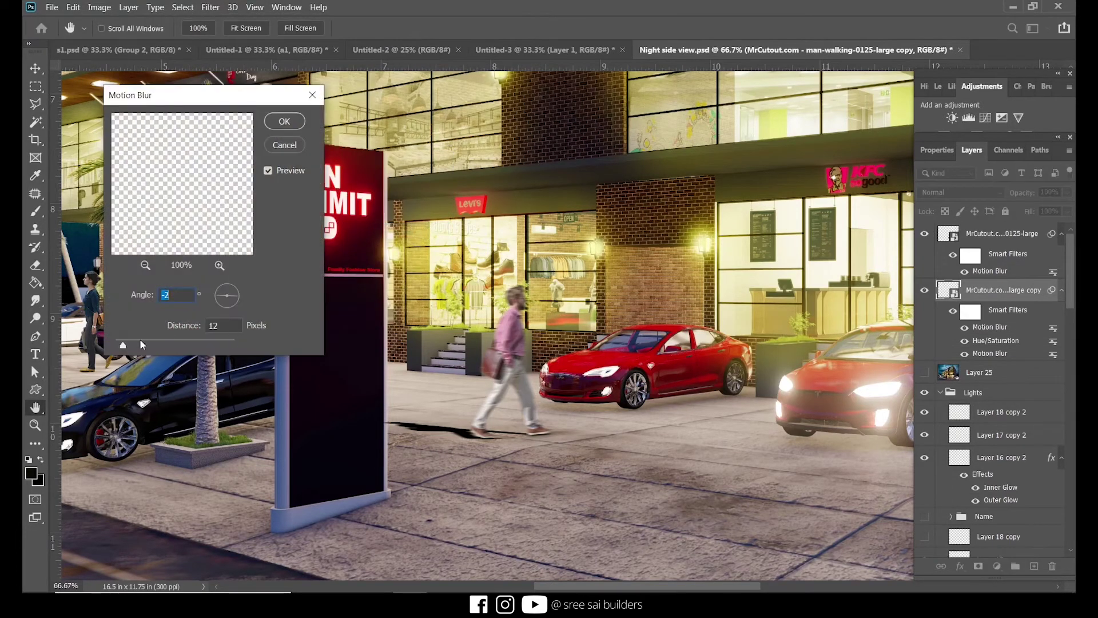
pyautogui.click(159, 347)
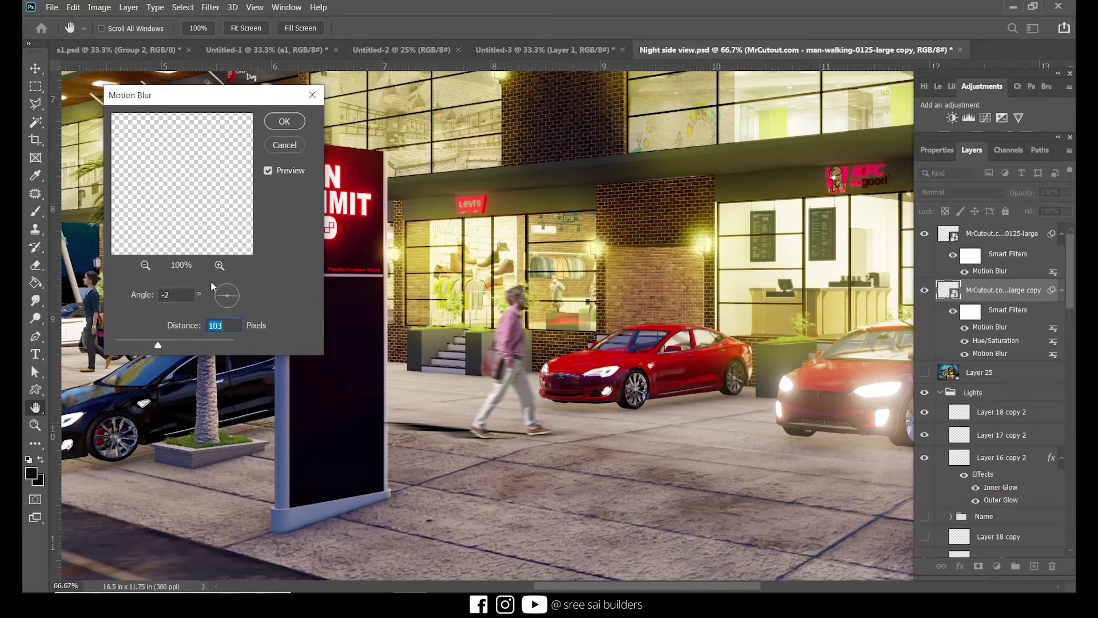
pyautogui.click(280, 125)
# Set the shadow copy's blend mode to Soft Light and its opacity to 82%
pyautogui.click(980, 193)
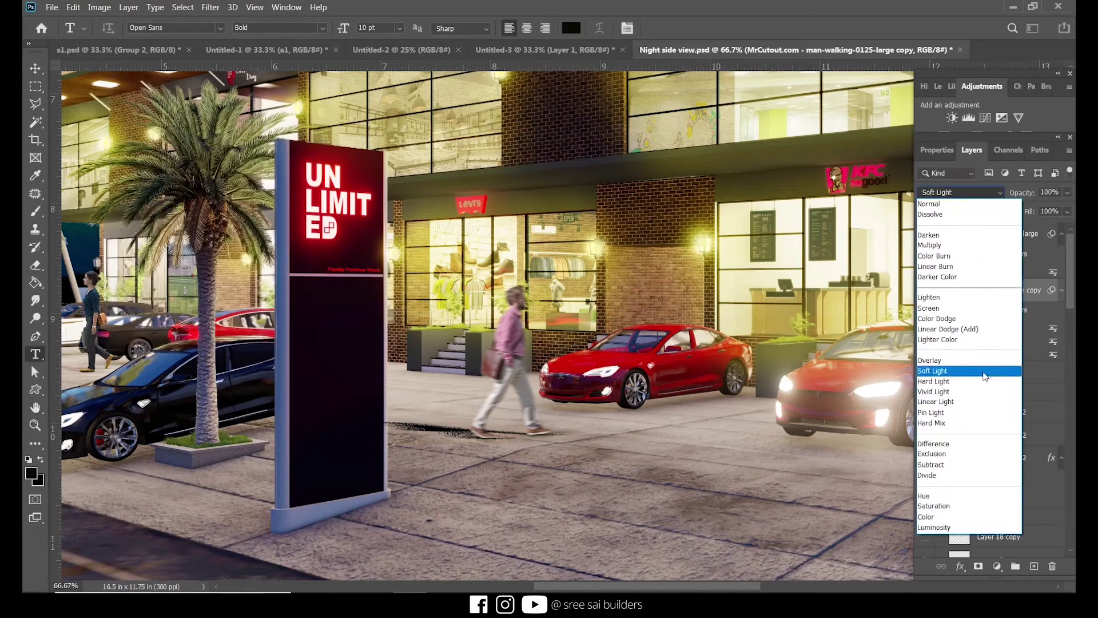
pyautogui.click(986, 372)
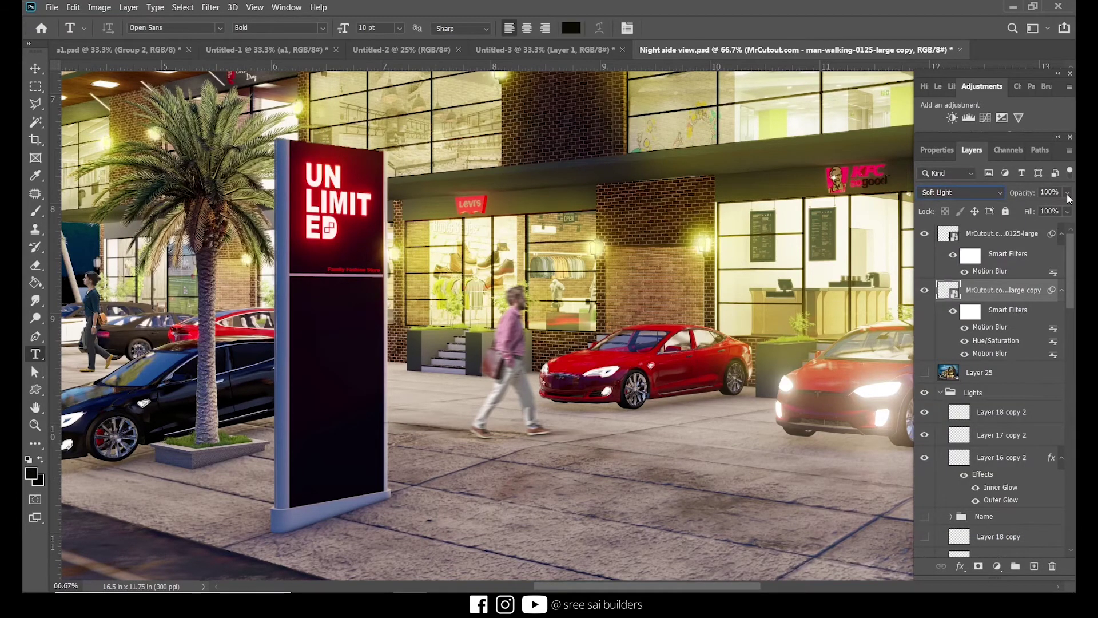
pyautogui.moveTo(1067, 193); pyautogui.dragTo(1041, 212)
pyautogui.click(992, 316)
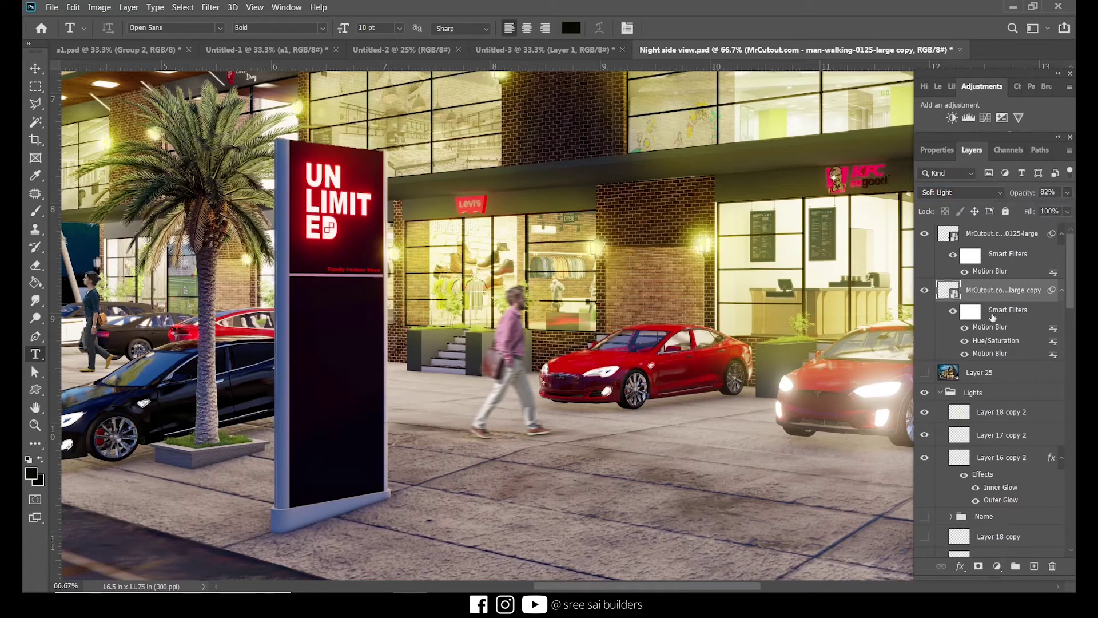
# Create a new empty layer directly above Layer 25, beneath the shadow copy, with black as the foreground colour
pyautogui.click(987, 374)
pyautogui.hotkey('ctrl', 'shift', 'n')
pyautogui.press('Return')
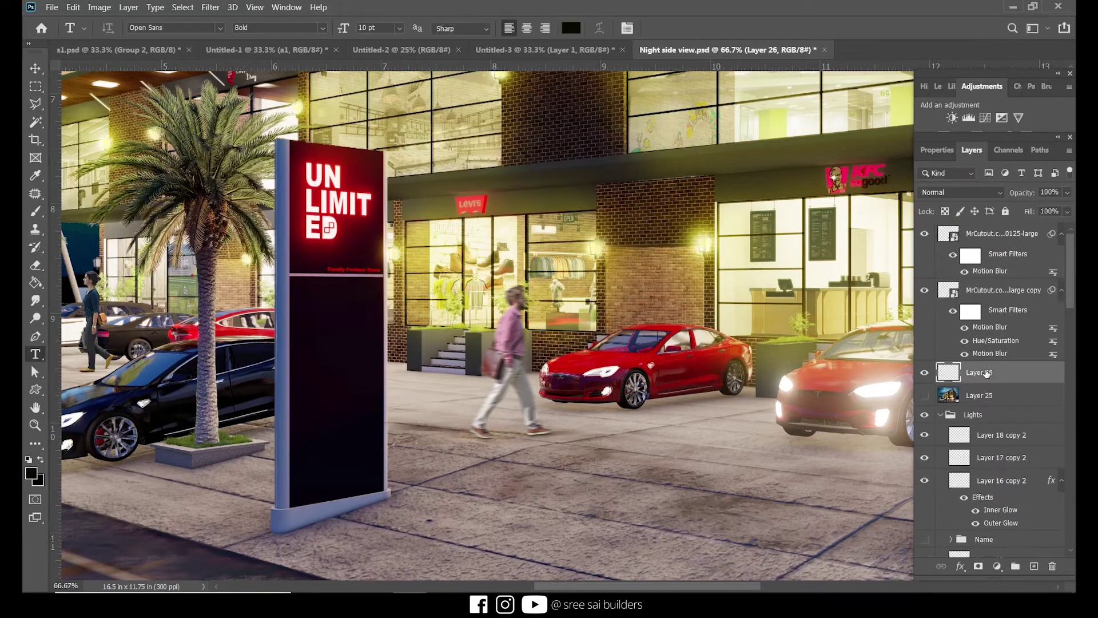
pyautogui.press('i')
pyautogui.click(32, 473)
pyautogui.press('Return')
# Set up a soft 49 px Brush with its round tip flattened into a thin ellipse at an angle of -1°
pyautogui.press('b')
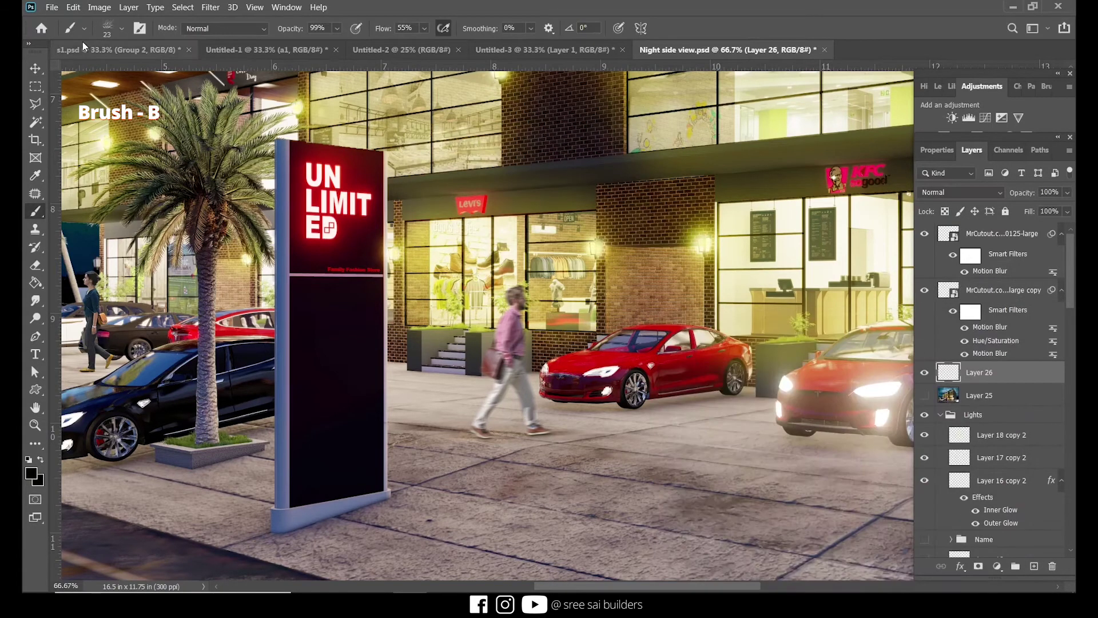
pyautogui.click(122, 27)
pyautogui.click(180, 137)
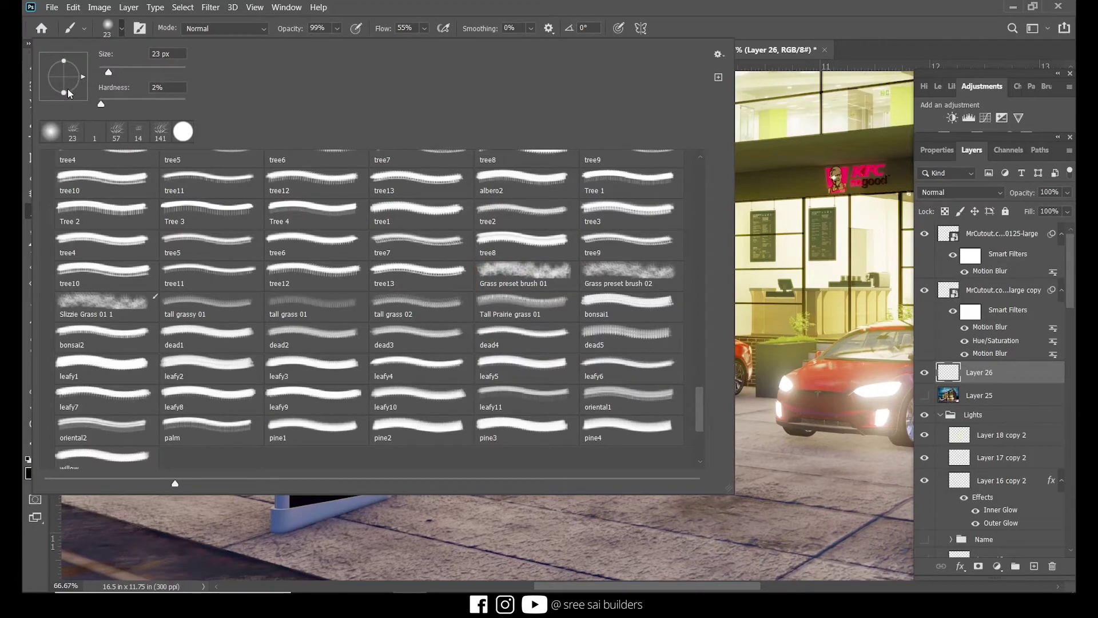
pyautogui.moveTo(64, 93); pyautogui.dragTo(70, 80)
pyautogui.press('Return')
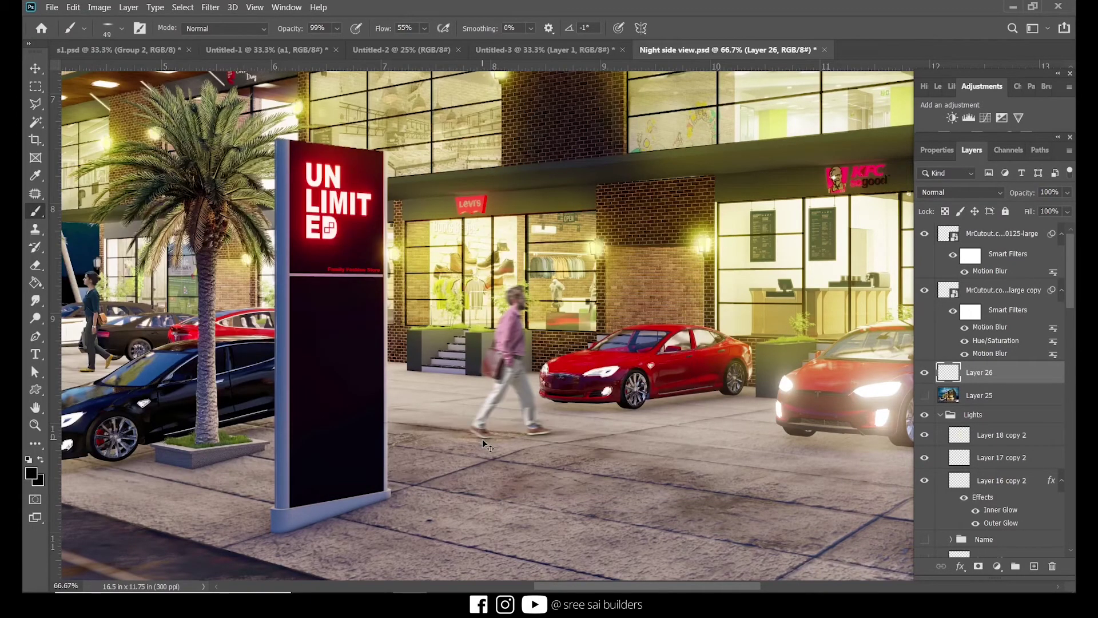
# Paint a thin black contact shadow on Layer 26 across the paving beneath and behind the walking man's shoes
pyautogui.hotkey('ctrl', '+')
pyautogui.hotkey('ctrl', '+')
pyautogui.scroll(-3, 309, 419)
pyautogui.moveTo(308, 419); pyautogui.dragTo(233, 404)
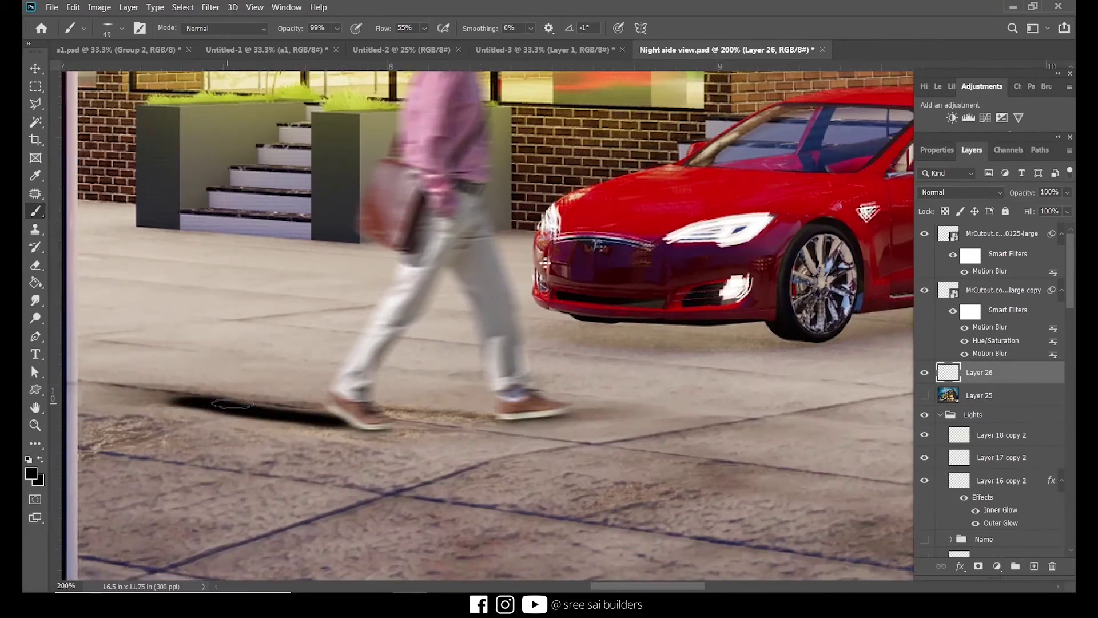
pyautogui.moveTo(483, 418); pyautogui.dragTo(229, 404)
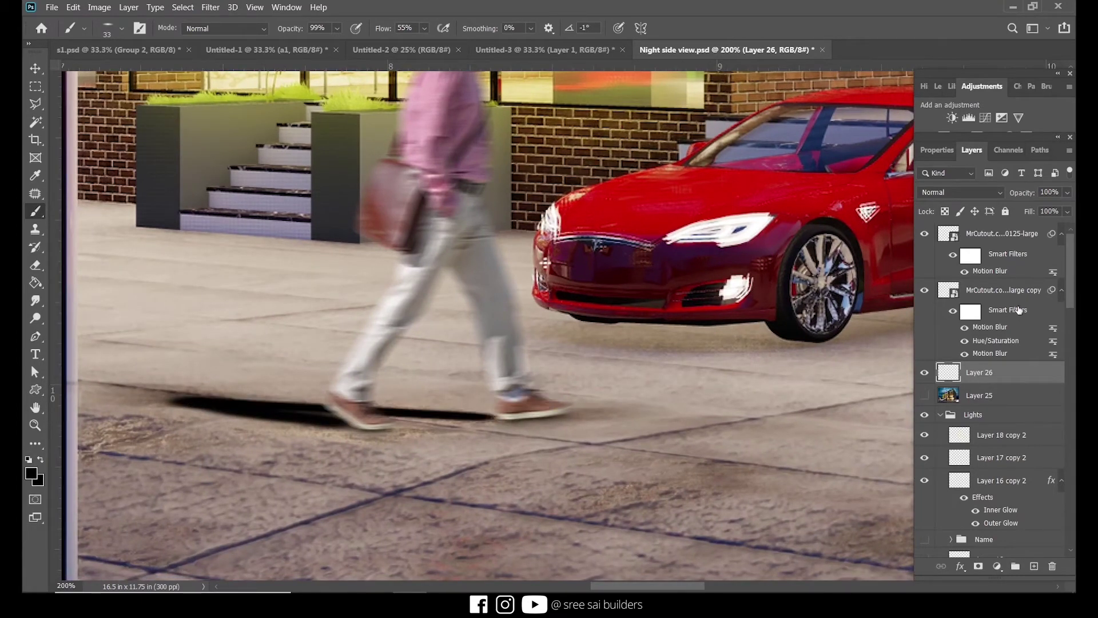
# Set Layer 26's blend mode to Soft Light and its opacity to 60%
pyautogui.click(984, 192)
pyautogui.click(967, 371)
pyautogui.click(1050, 192)
pyautogui.write('60')
pyautogui.press('Return')
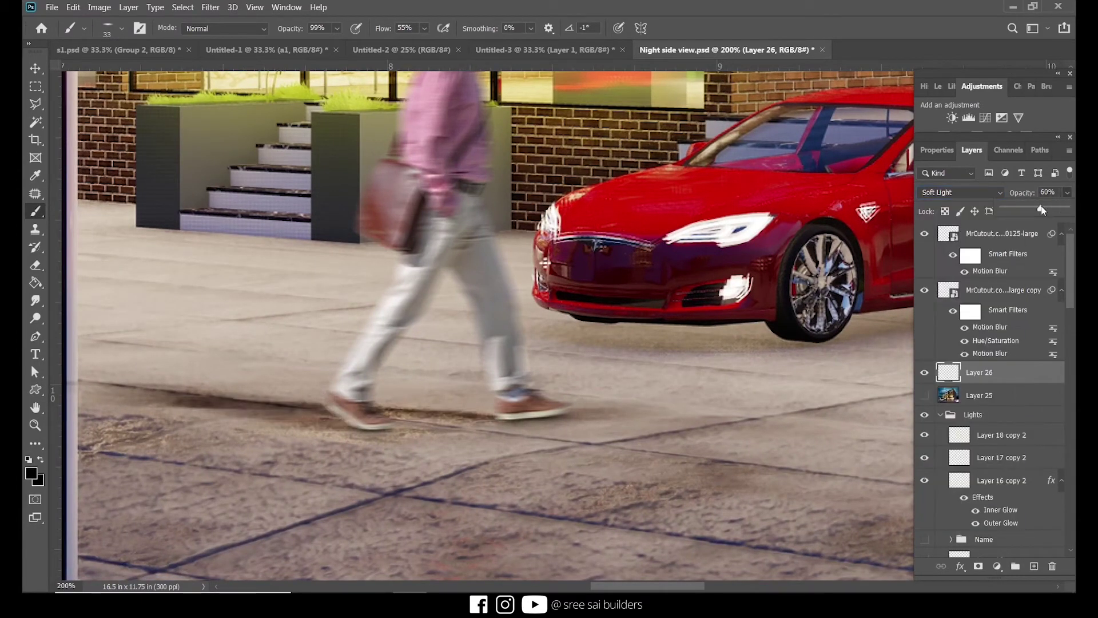
pyautogui.hotkey('ctrl', '-')
pyautogui.hotkey('ctrl', '-')
pyautogui.hotkey('ctrl', '-')
pyautogui.hotkey('ctrl', '-')
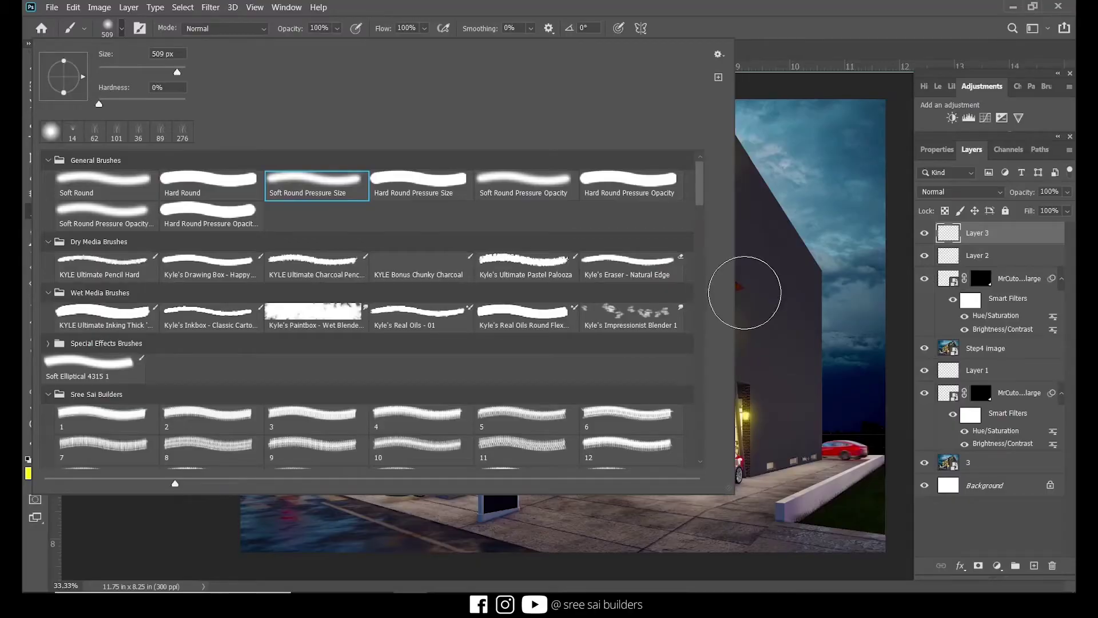
# Resize the soft round brush interactively over the building's upper-floor windows
pyautogui.click(750, 290)
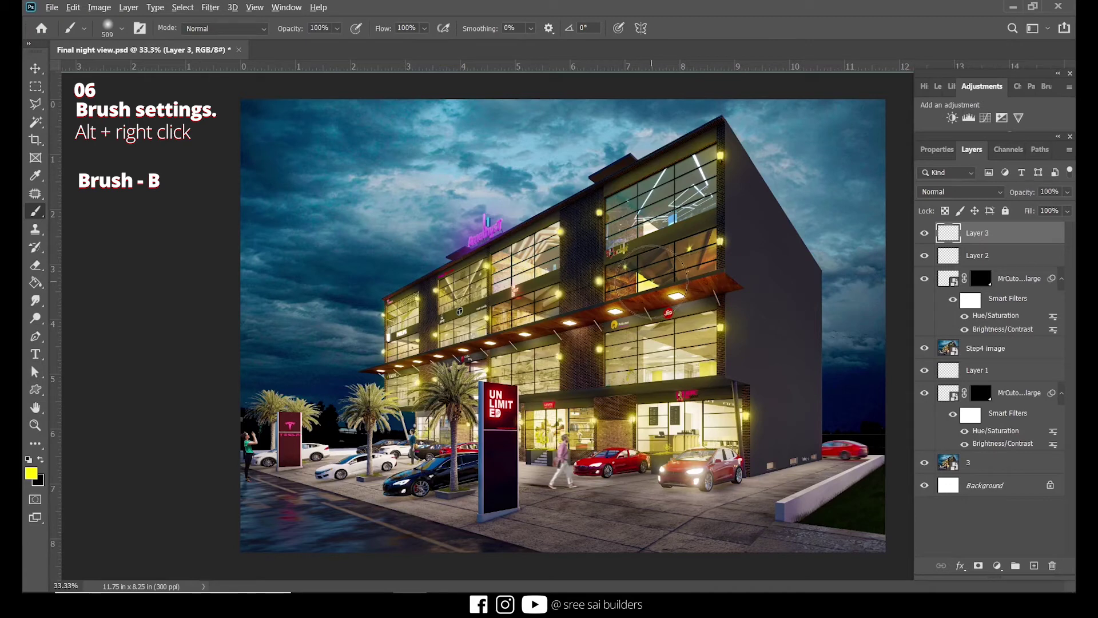
pyautogui.moveTo(651, 280)
pyautogui.mouseDown()
pyautogui.moveTo(811, 276)
pyautogui.moveTo(638, 276)
pyautogui.moveTo(770, 279)
pyautogui.moveTo(676, 263)
pyautogui.moveTo(674, 143)
pyautogui.moveTo(678, 372)
pyautogui.moveTo(688, 155)
pyautogui.mouseUp()
pyautogui.moveTo(666, 229)
pyautogui.mouseDown()
pyautogui.moveTo(657, 245)
pyautogui.moveTo(600, 236)
pyautogui.mouseUp()
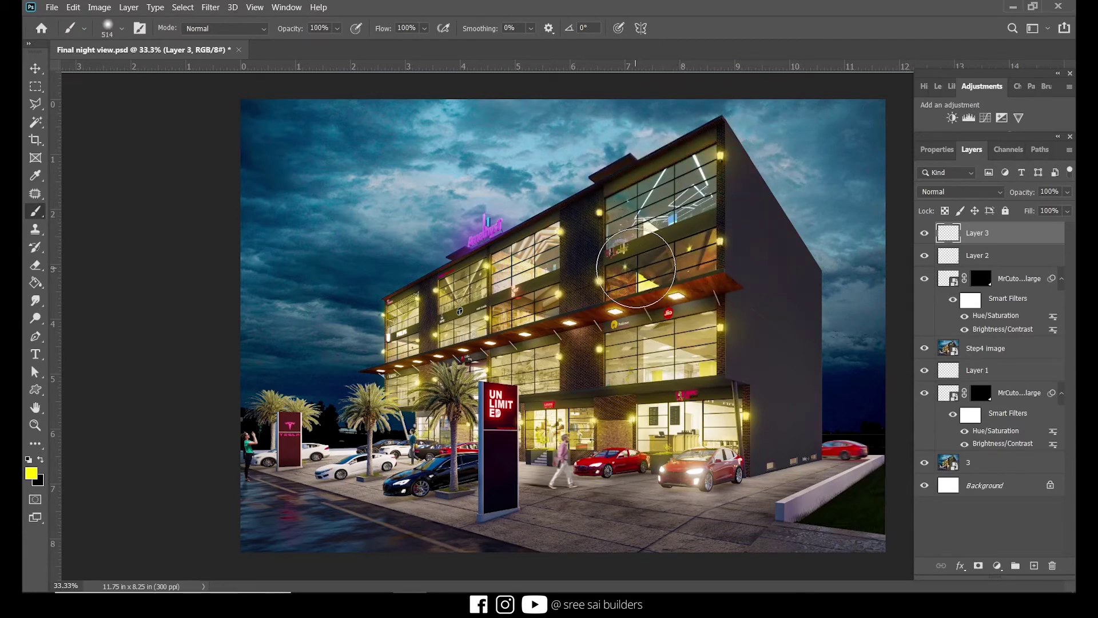
pyautogui.moveTo(633, 269); pyautogui.dragTo(693, 246)
pyautogui.click(973, 191)
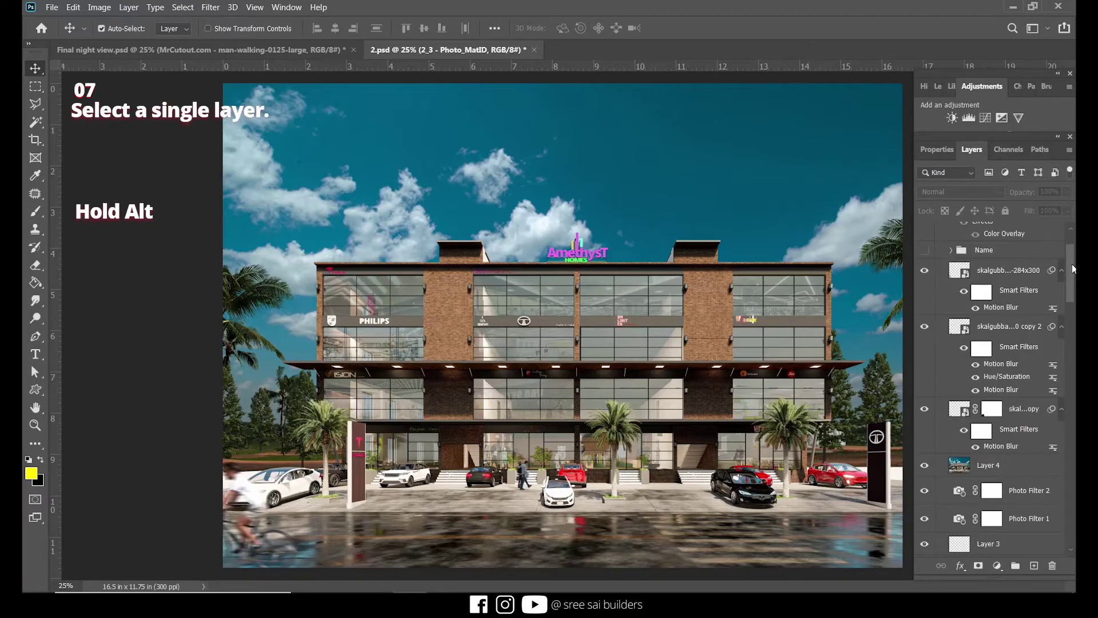
# Isolate the 2_3 - Photo_MatID layer, then the 2_3 - Photo layer, restoring the other layers after each view
pyautogui.moveTo(1069, 268); pyautogui.dragTo(1075, 386)
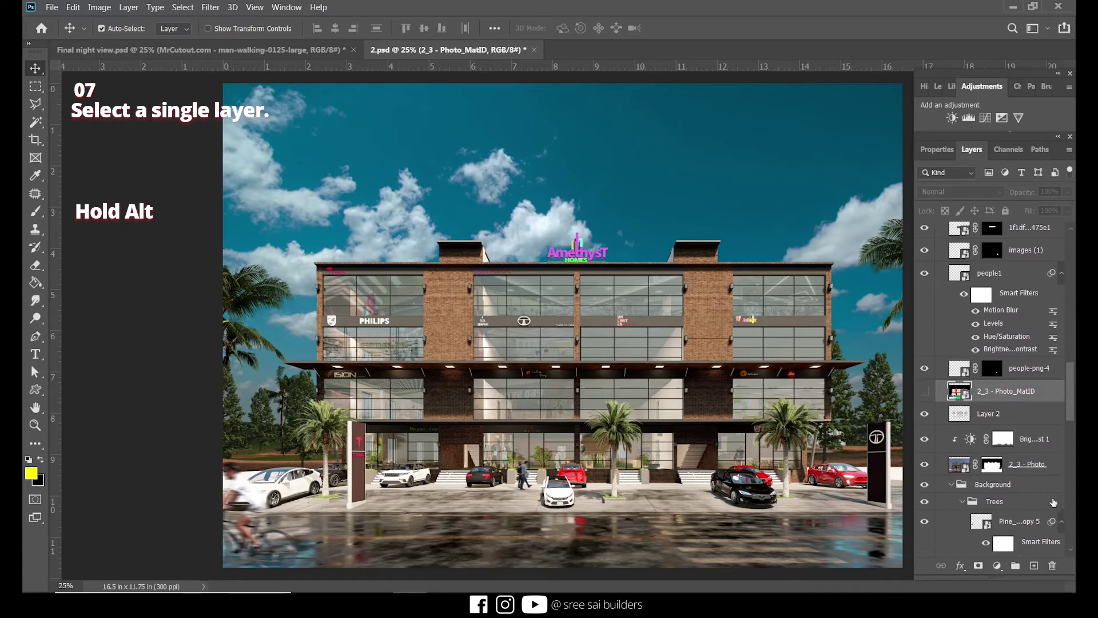
pyautogui.keyDown('alt'); pyautogui.click(926, 392); pyautogui.keyUp('alt')
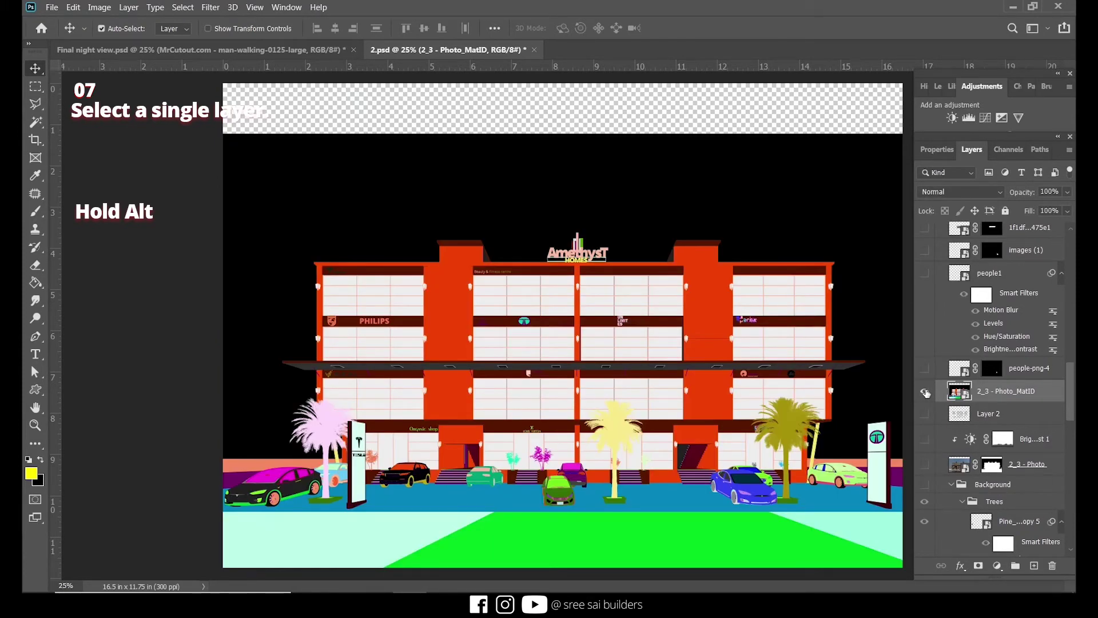
pyautogui.keyDown('alt'); pyautogui.click(925, 393); pyautogui.keyUp('alt')
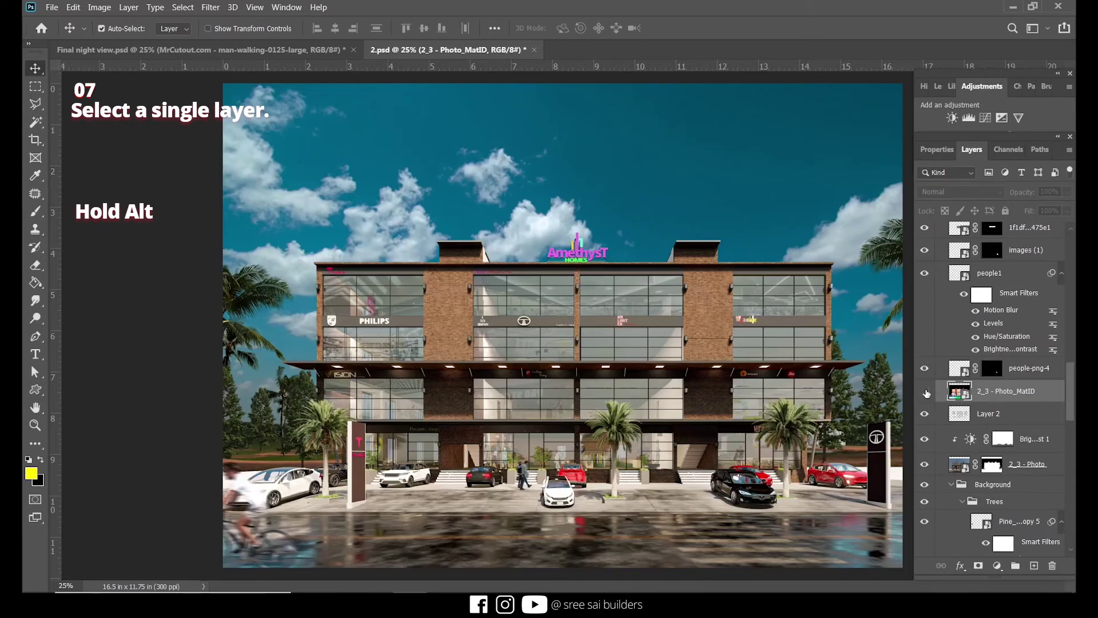
pyautogui.keyDown('alt'); pyautogui.click(925, 465); pyautogui.keyUp('alt')
pyautogui.keyDown('alt'); pyautogui.click(925, 465); pyautogui.keyUp('alt')
# Select the white window glass on the isolated 2_3 - Photo_MatID layer with the Magic Wand, restore the other layers, and deselect
pyautogui.keyDown('alt'); pyautogui.click(925, 392); pyautogui.keyUp('alt')
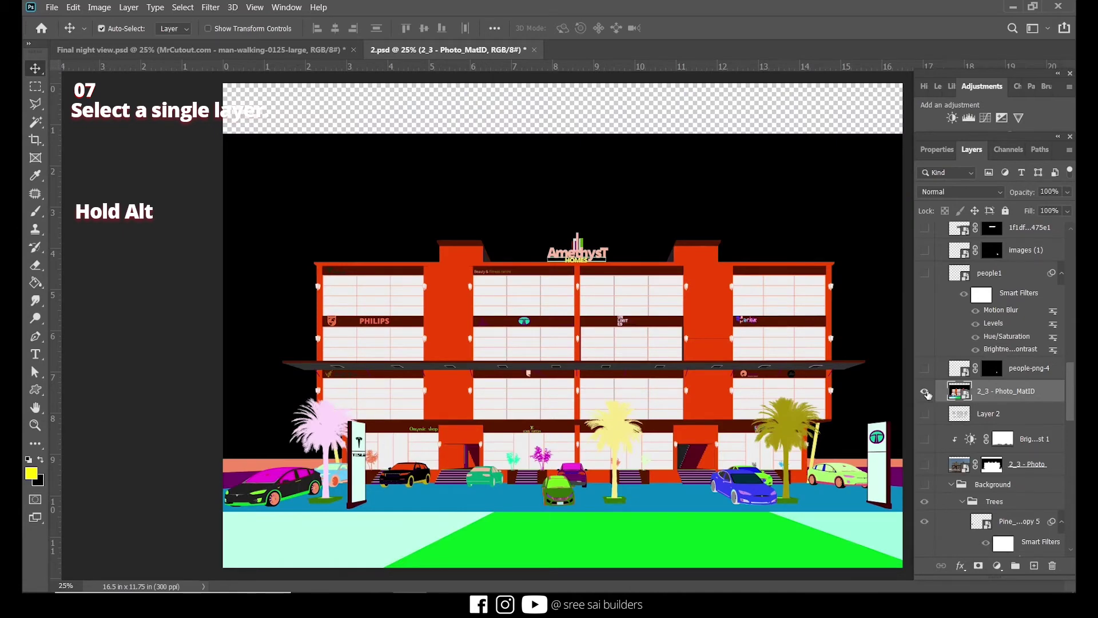
pyautogui.press('w')
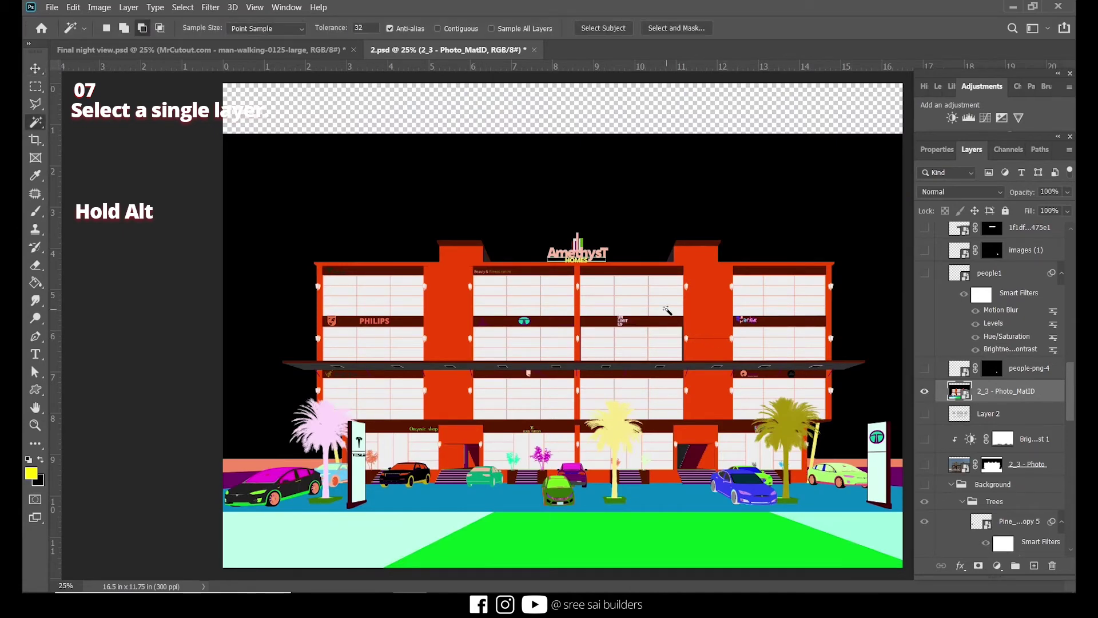
pyautogui.click(668, 311)
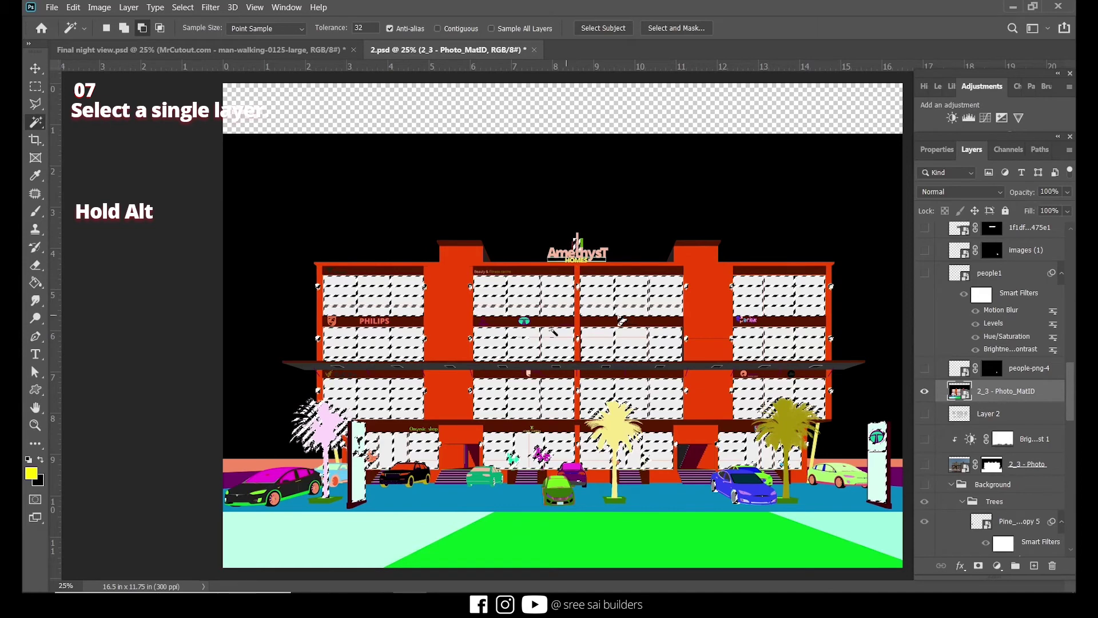
pyautogui.keyDown('alt'); pyautogui.click(926, 393); pyautogui.keyUp('alt')
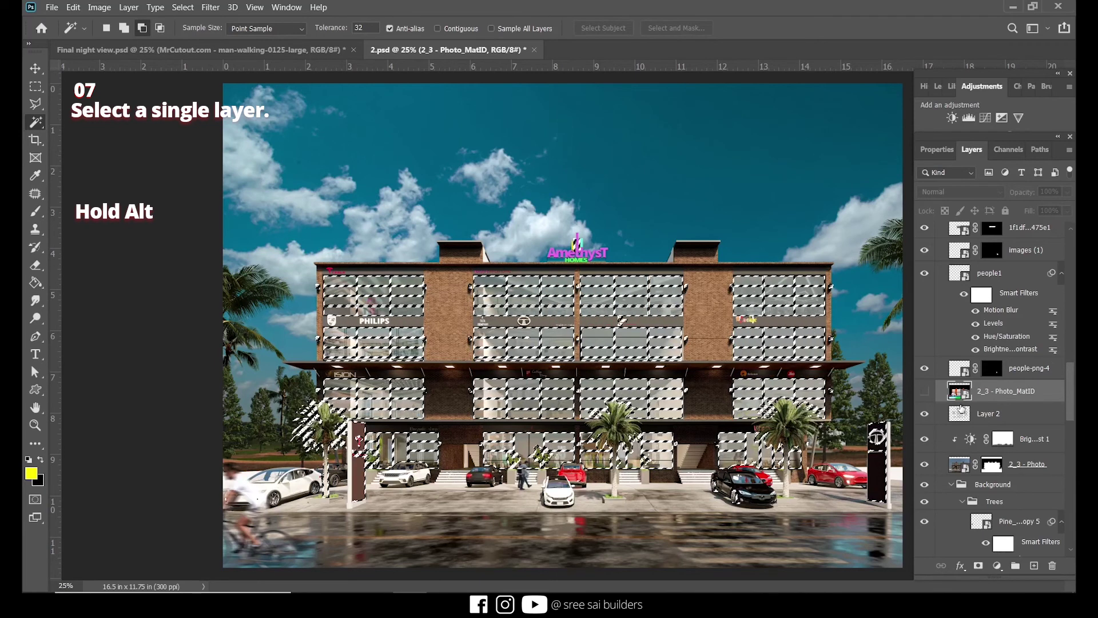
pyautogui.hotkey('ctrl', 'd')
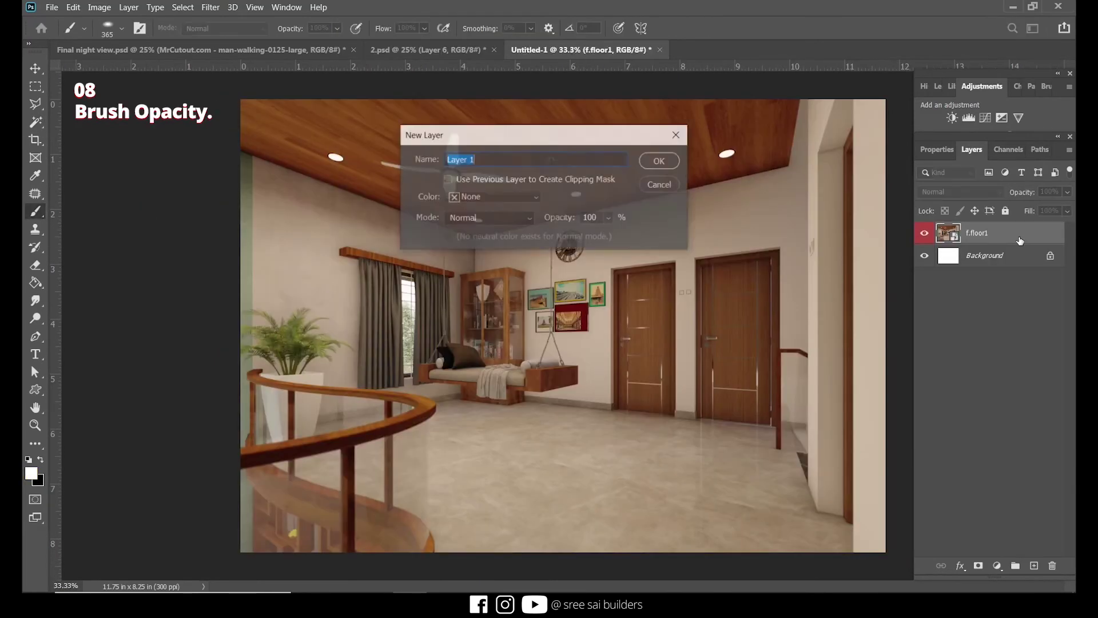
# Brush white over the ceiling fan's light on a new Layer 1, and add an empty Layer 2 above it
pyautogui.press('Return')
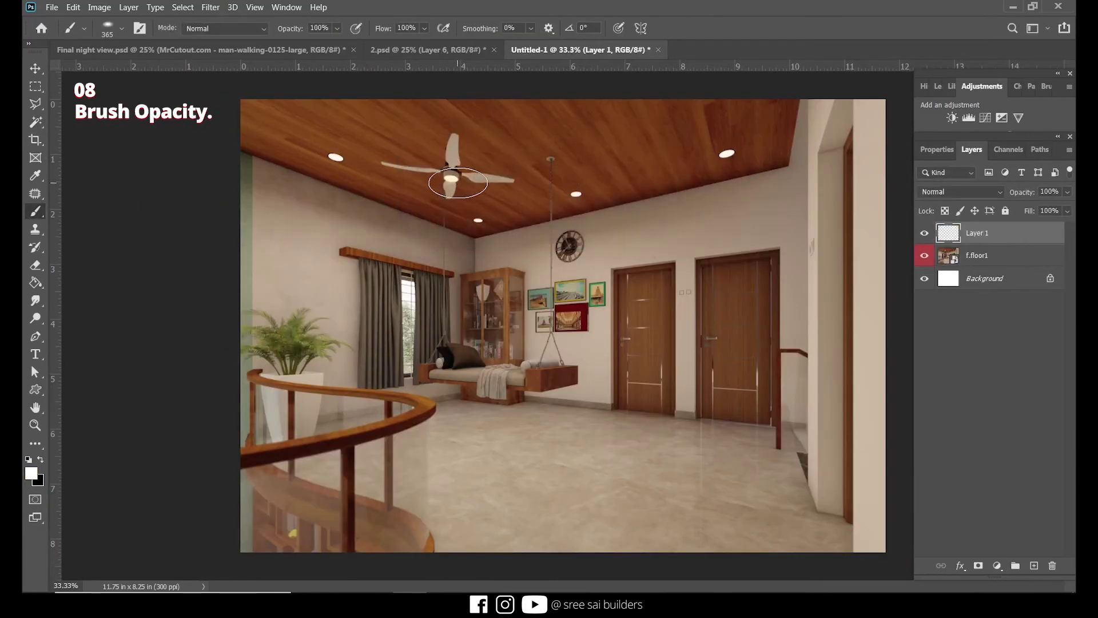
pyautogui.moveTo(457, 182); pyautogui.dragTo(449, 178)
pyautogui.hotkey('ctrl', 'shift', 'n')
pyautogui.press('Return')
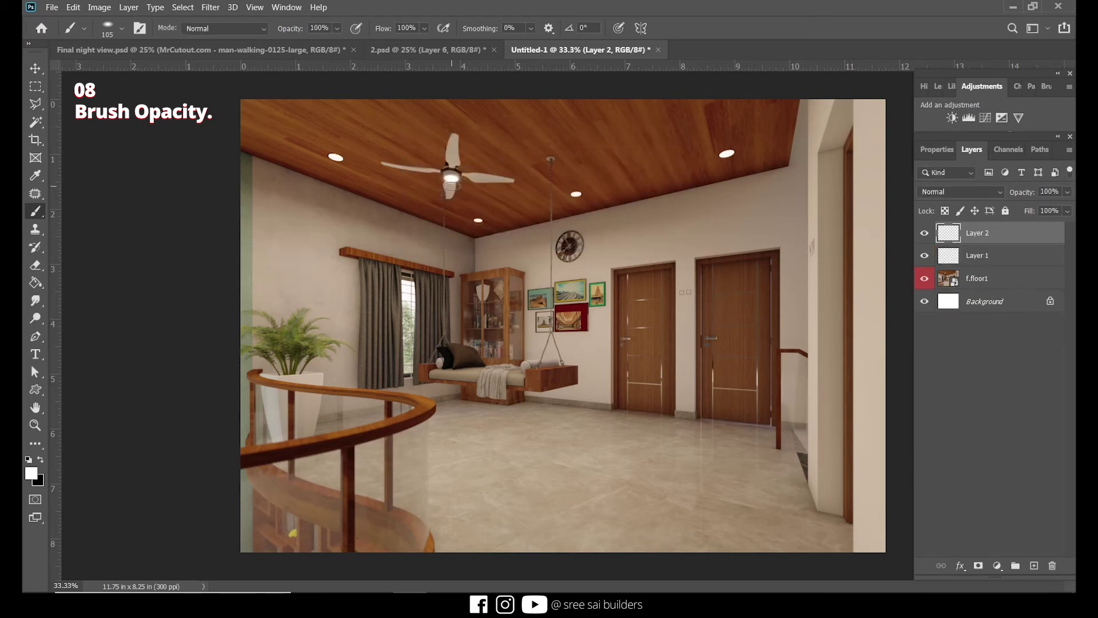
# Try white glows over the ceiling fan's light with a 341 px brush at 100%, 39% and 17% opacity, undoing the glows
pyautogui.moveTo(452, 190)
pyautogui.mouseDown()
pyautogui.moveTo(449, 182)
pyautogui.moveTo(471, 178)
pyautogui.mouseUp()
pyautogui.click(451, 178)
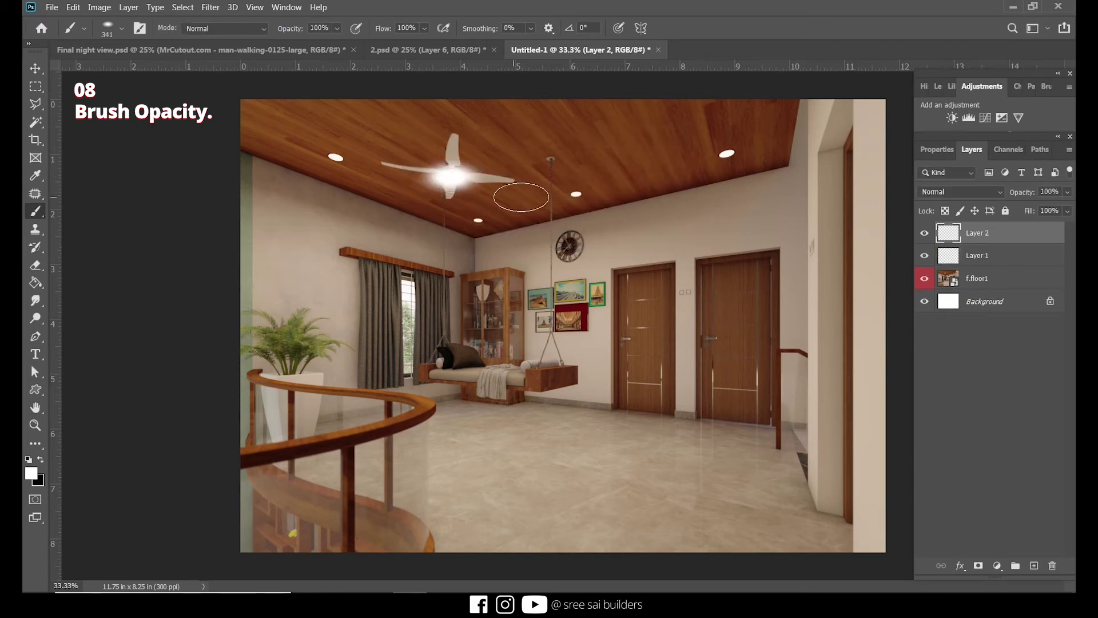
pyautogui.hotkey('ctrl', 'z')
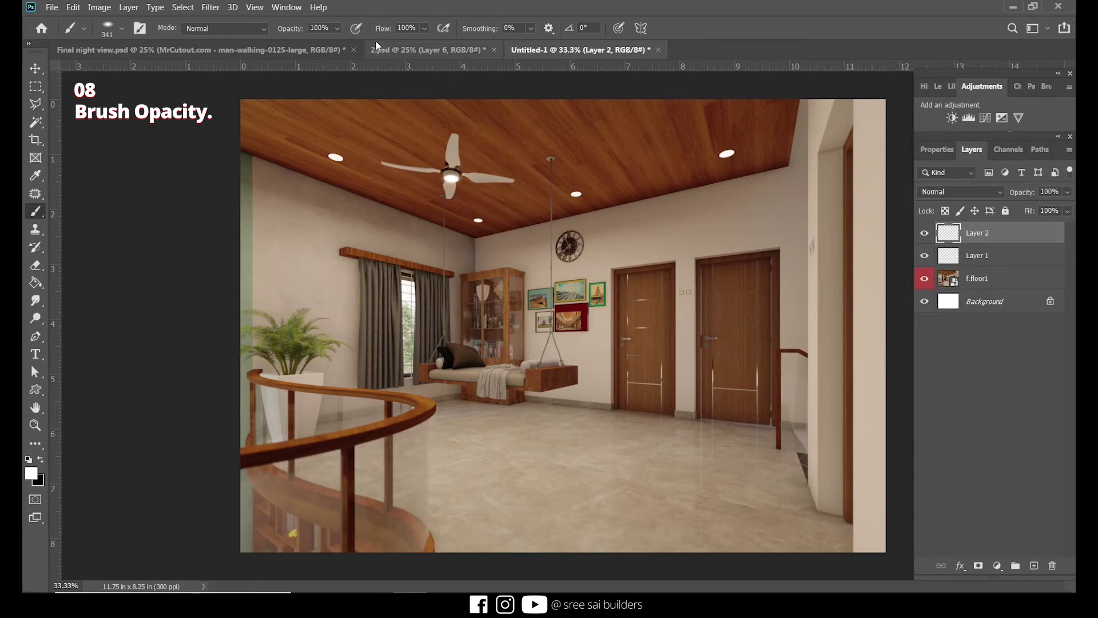
pyautogui.click(338, 28)
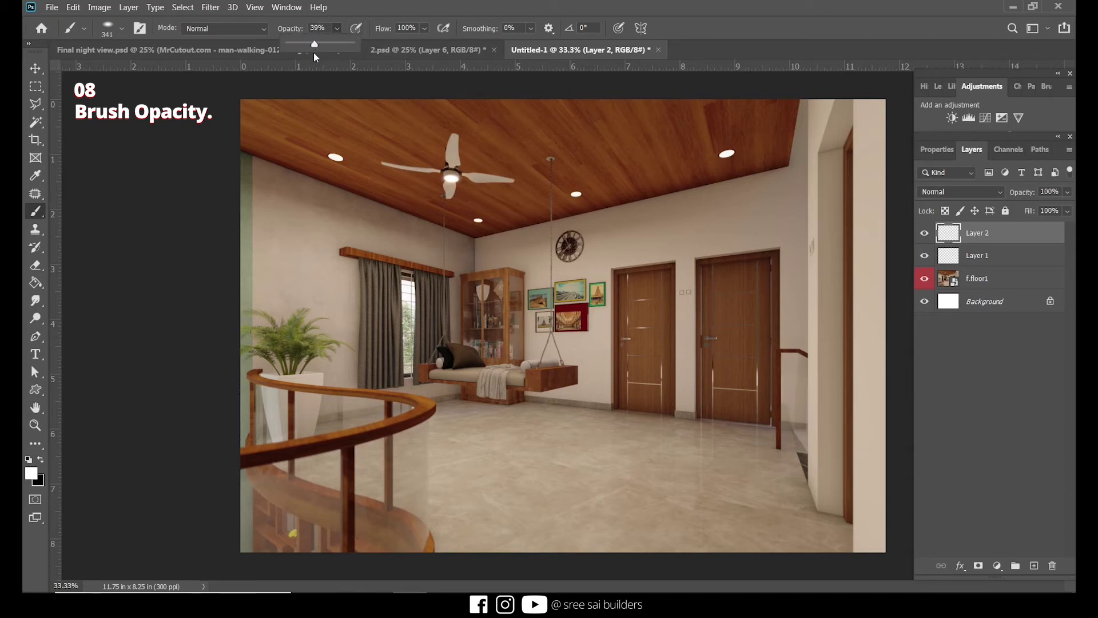
pyautogui.click(457, 179)
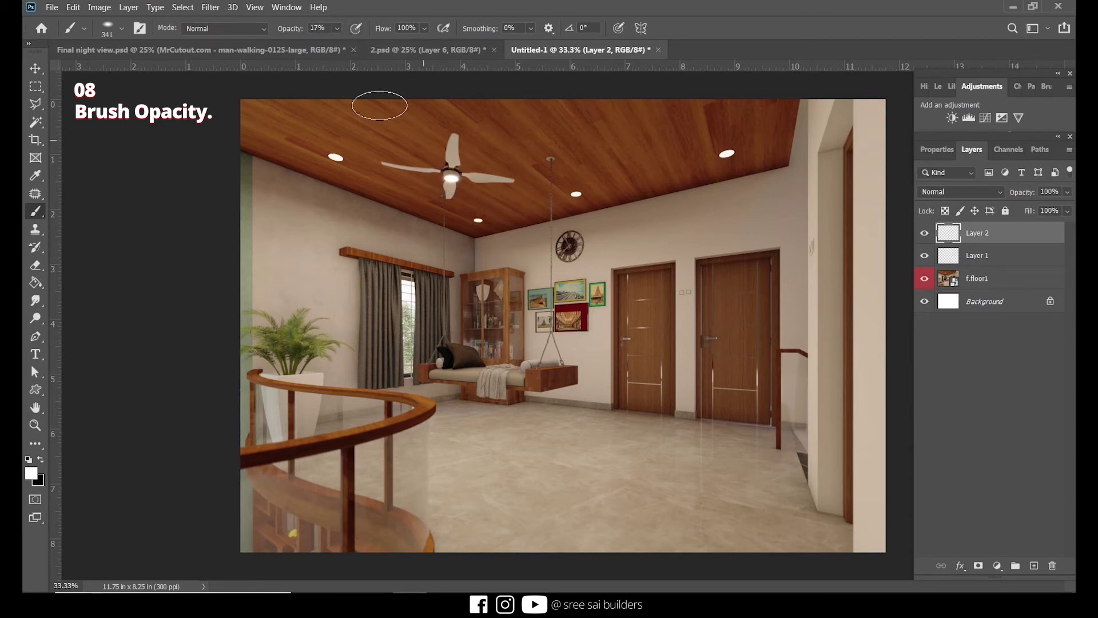
pyautogui.click(338, 29)
pyautogui.click(455, 180)
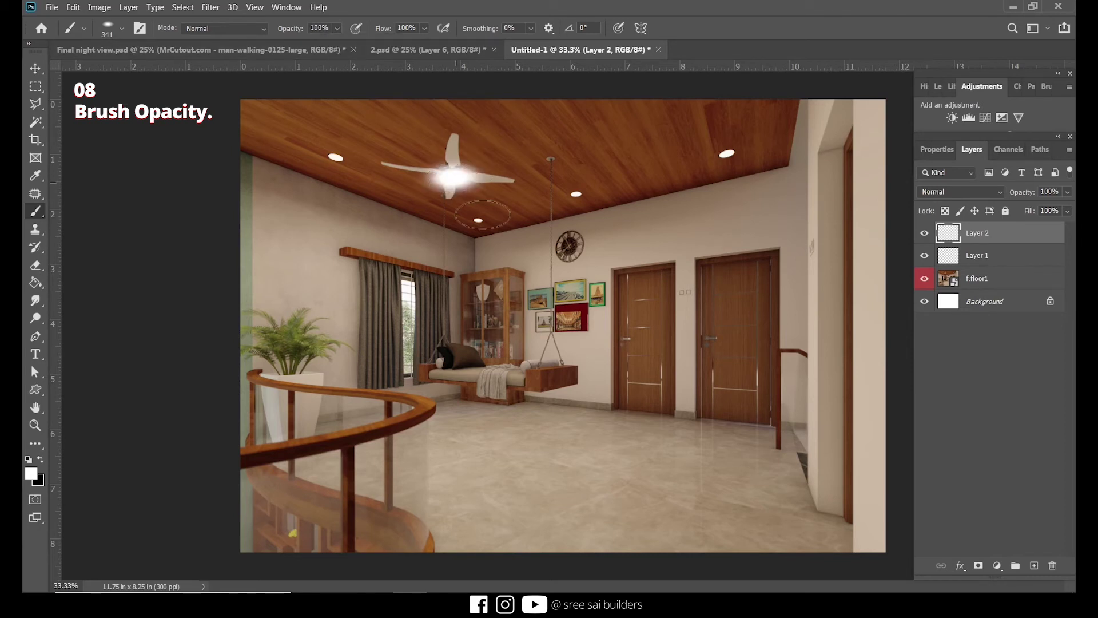
pyautogui.hotkey('ctrl', 'z')
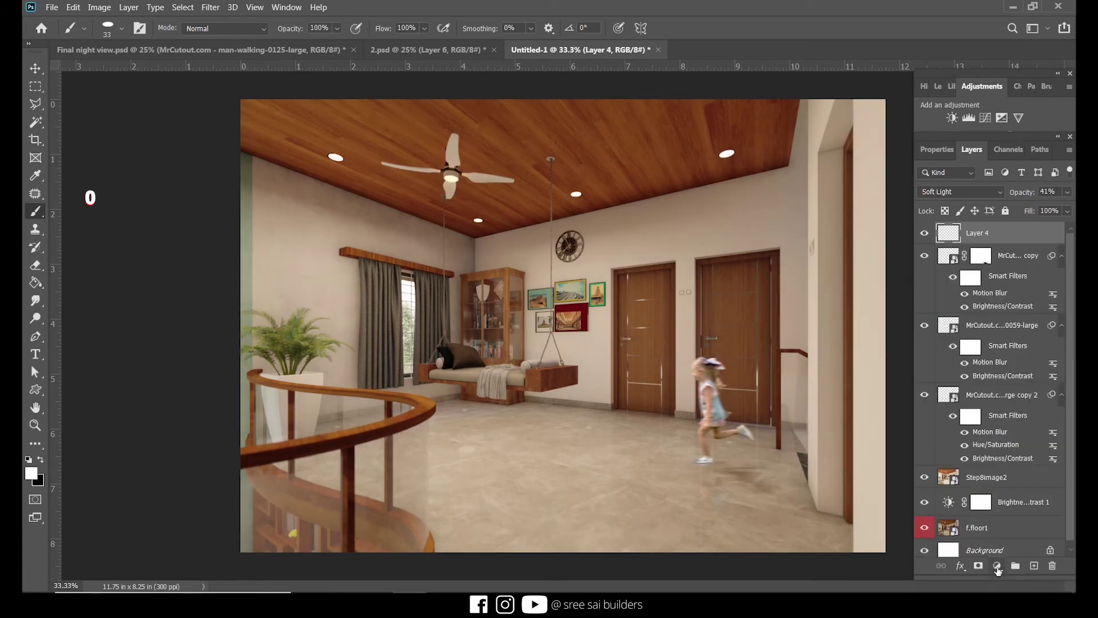
# Add a Photo Filter adjustment above Layer 4 with a custom light cyan colour and 52% density
pyautogui.click(997, 566)
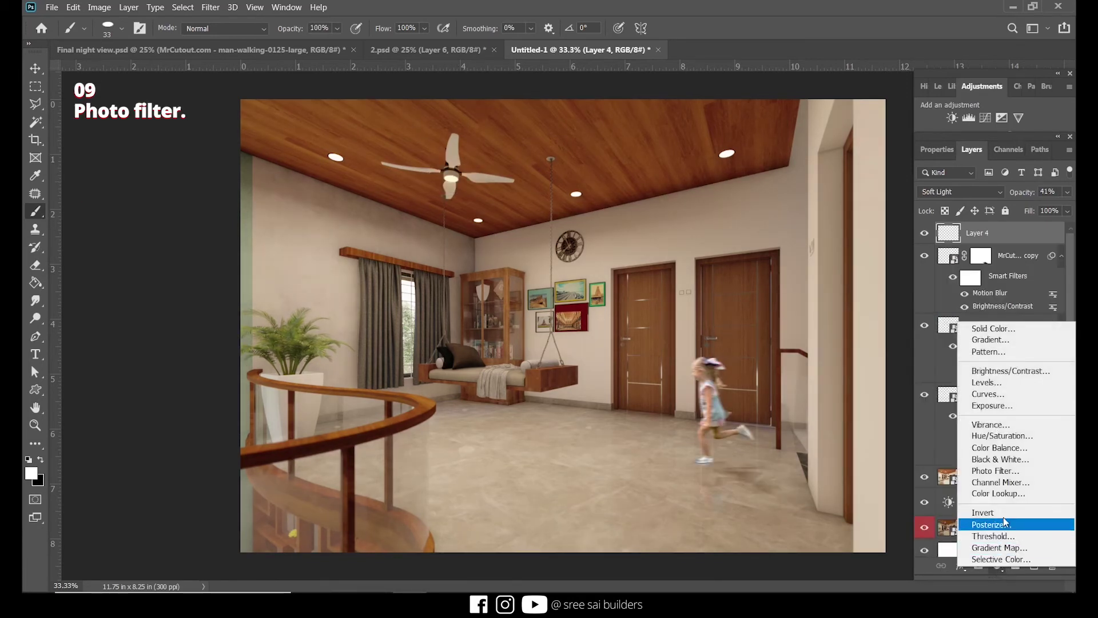
pyautogui.click(1006, 471)
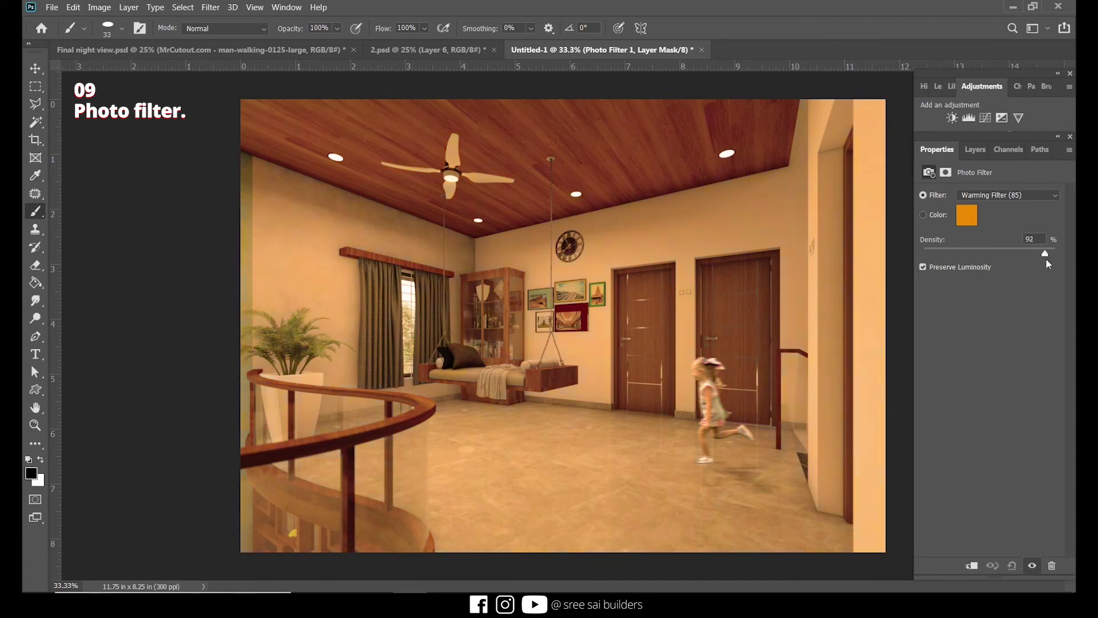
pyautogui.click(967, 215)
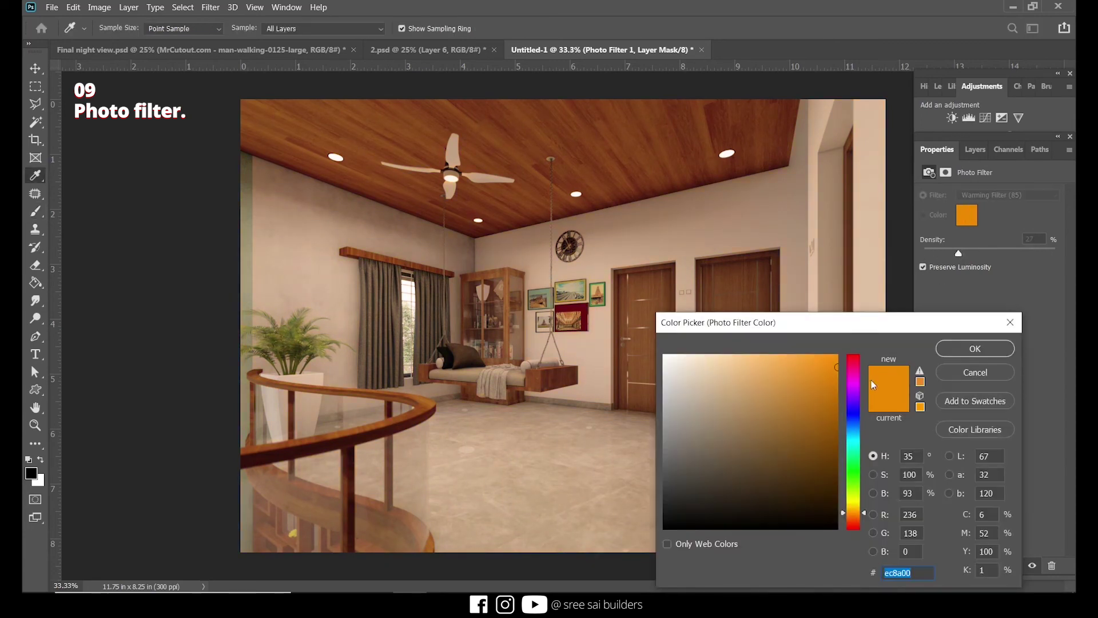
pyautogui.write('acf7e1005dcf')
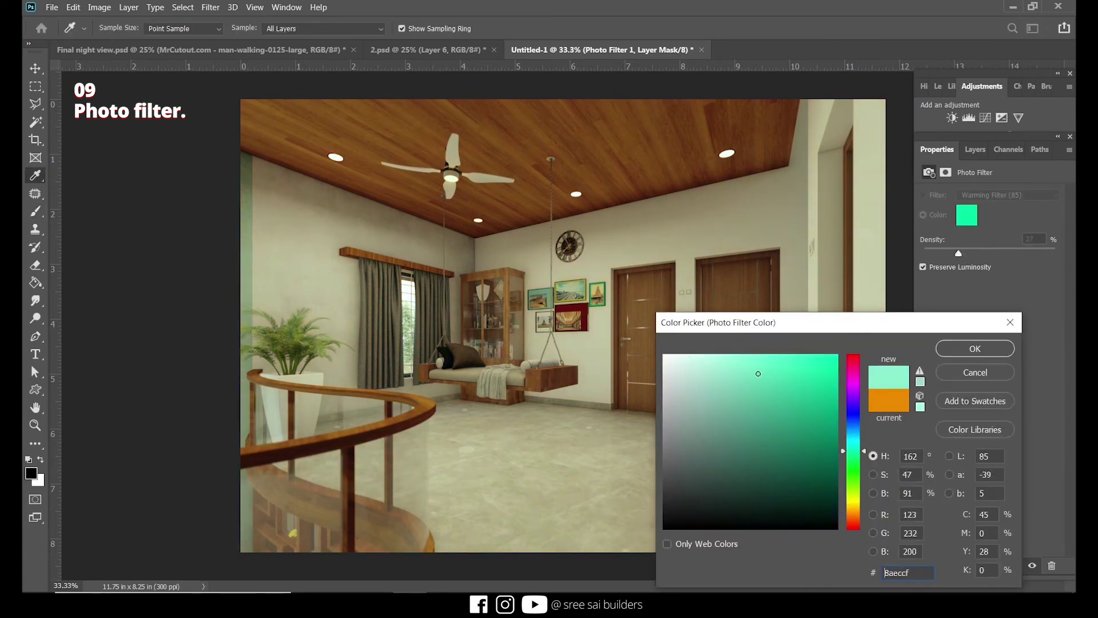
pyautogui.write('0ce6ee')
pyautogui.click(975, 348)
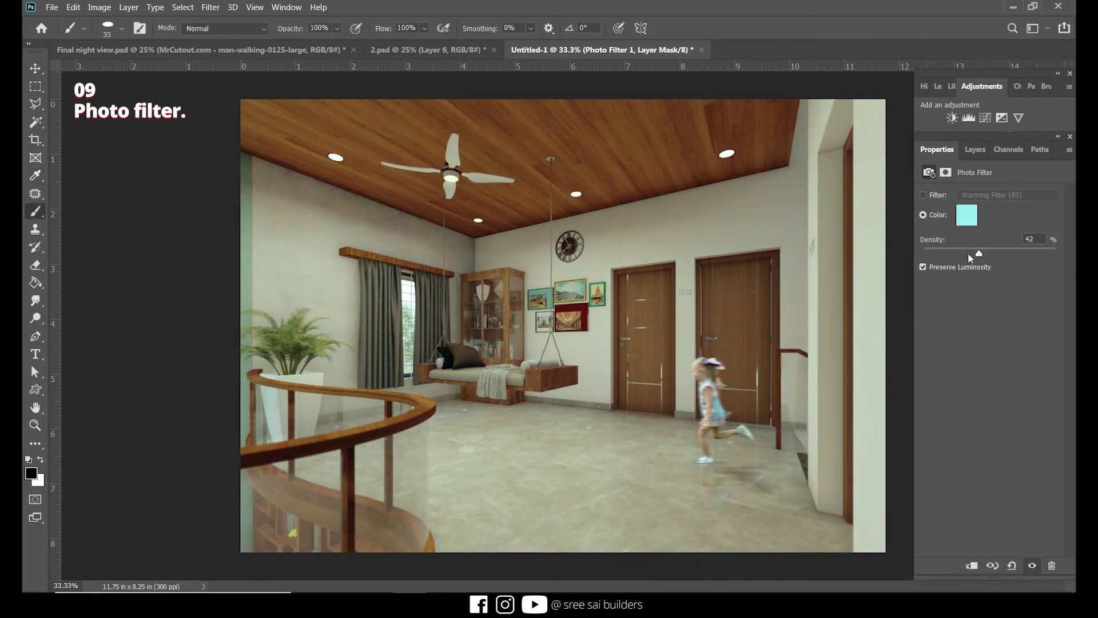
pyautogui.moveTo(968, 253)
pyautogui.mouseDown()
pyautogui.moveTo(993, 258)
pyautogui.moveTo(953, 265)
pyautogui.mouseUp()
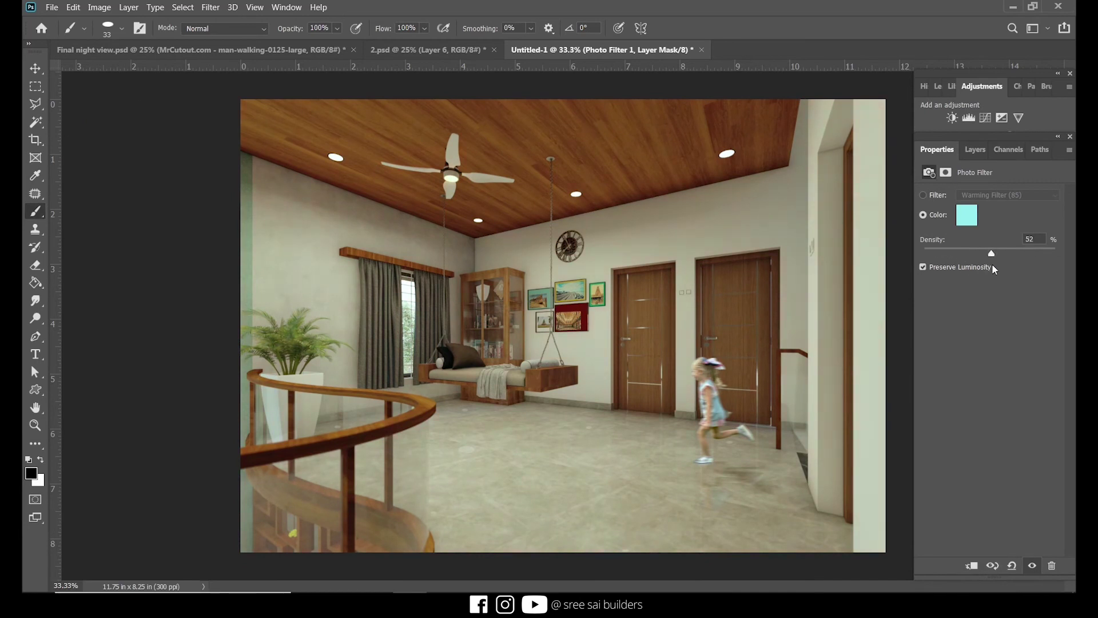